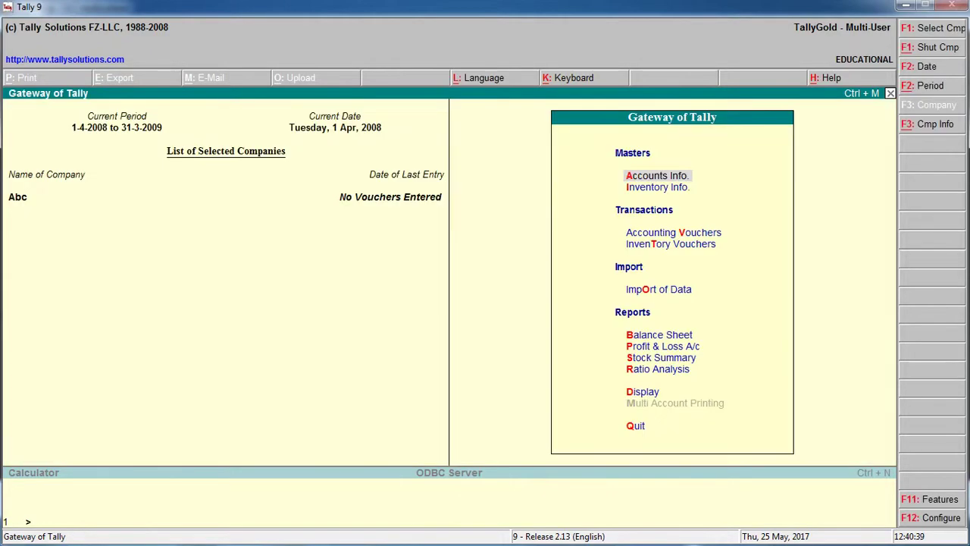
pyautogui.press('Return')
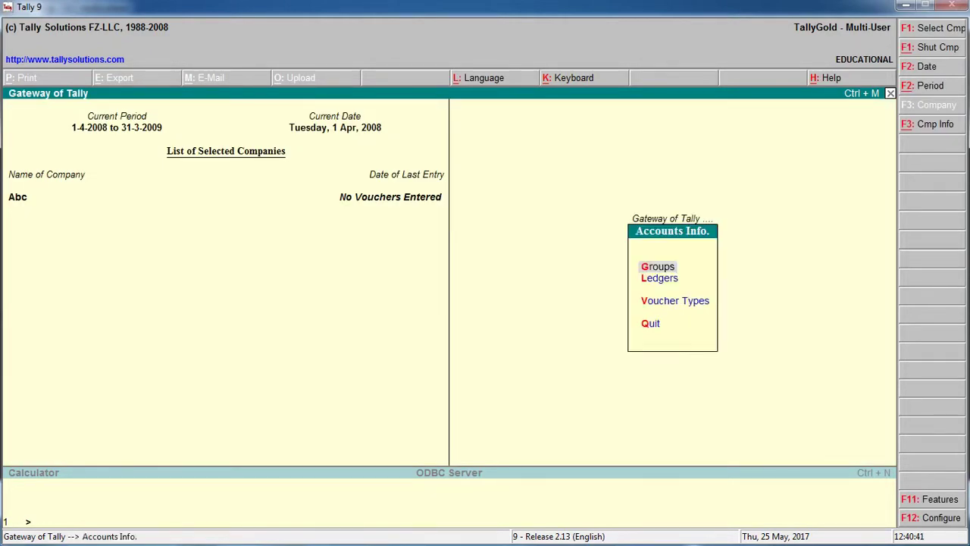
pyautogui.press('Escape')
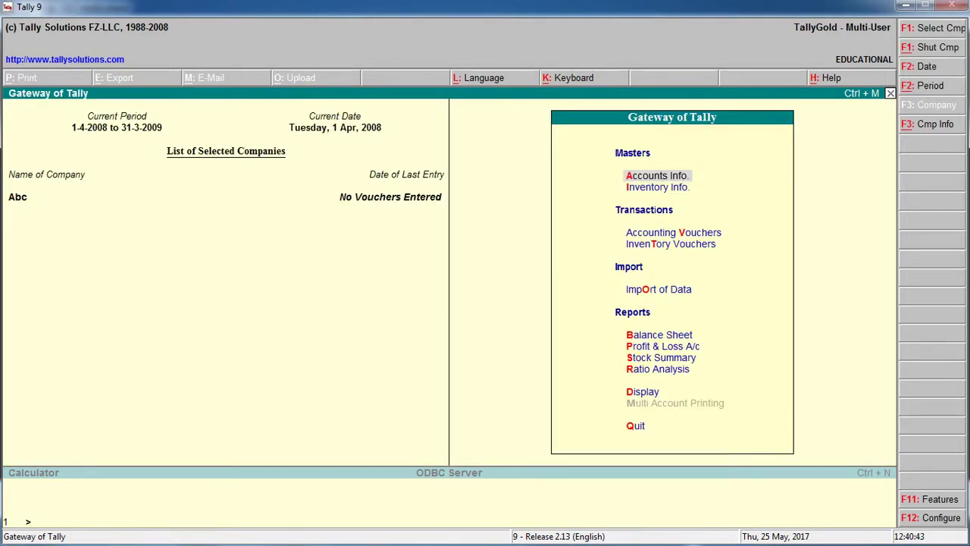
# Enable Maintain Multiple Godowns and Maintain Stock Categories in the company's inventory features, keeping the remaining options at their defaults.
pyautogui.press('F11')
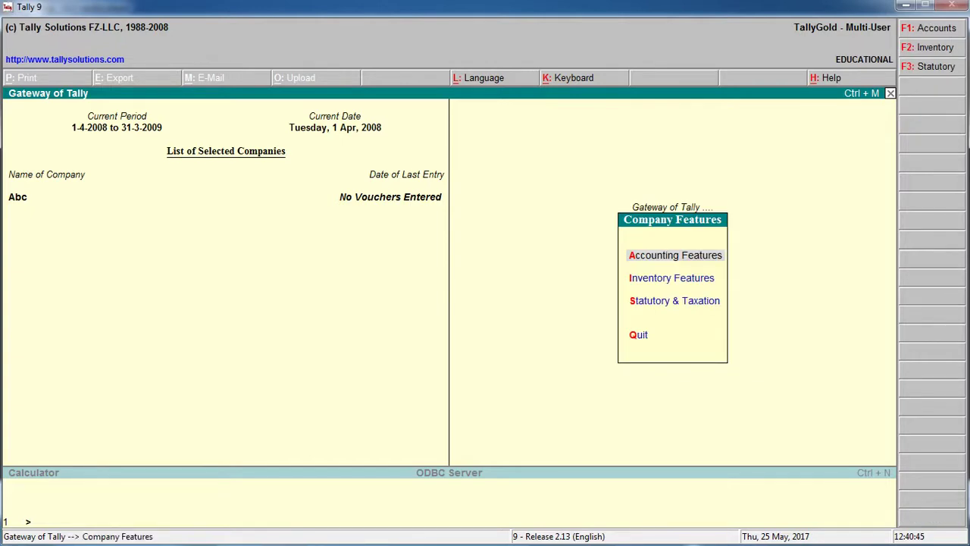
pyautogui.press('Return')
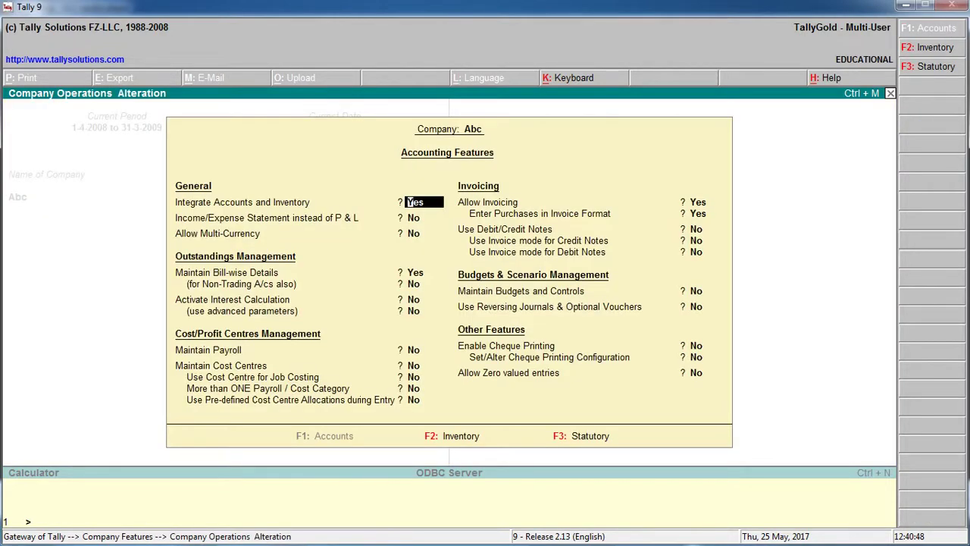
pyautogui.press('F2')
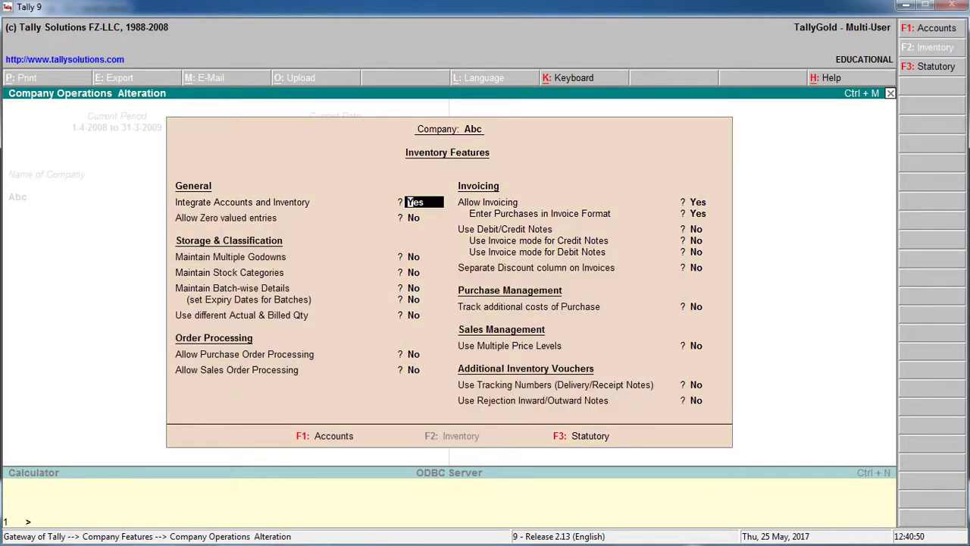
pyautogui.press('Return')
pyautogui.press('Return')
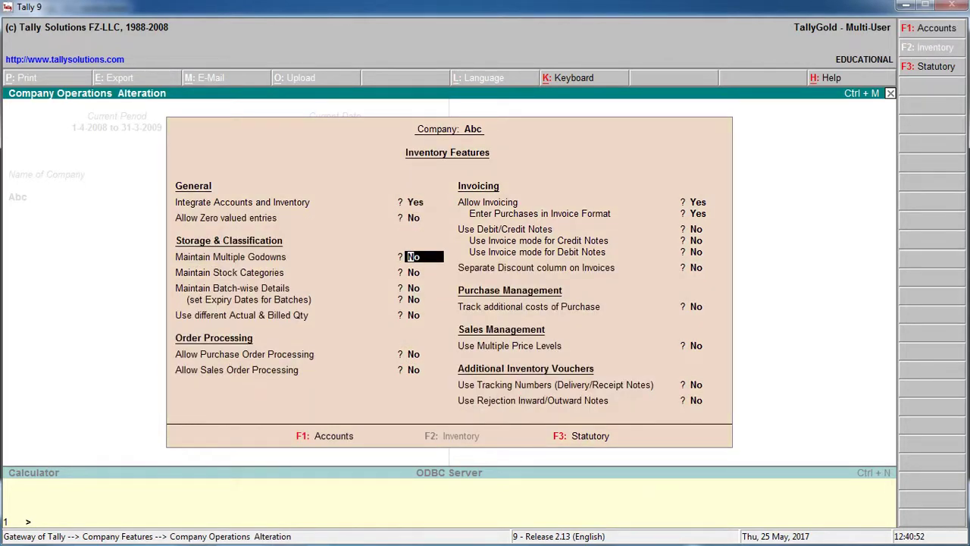
pyautogui.press('y')
pyautogui.press('y')
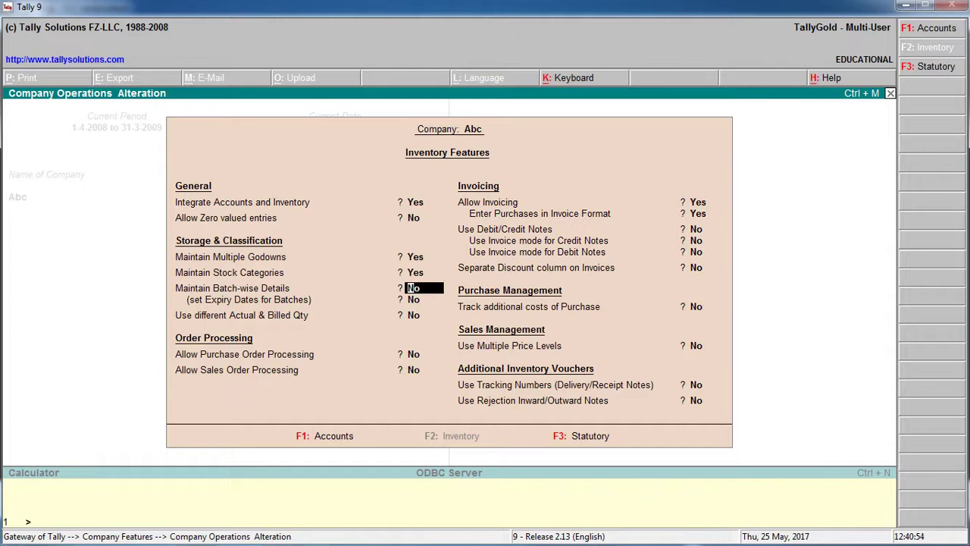
pyautogui.press('Return')
pyautogui.press('Return')
pyautogui.press('Return')
pyautogui.press('Return')
pyautogui.press('Return')
pyautogui.press('Return')
pyautogui.press('Return')
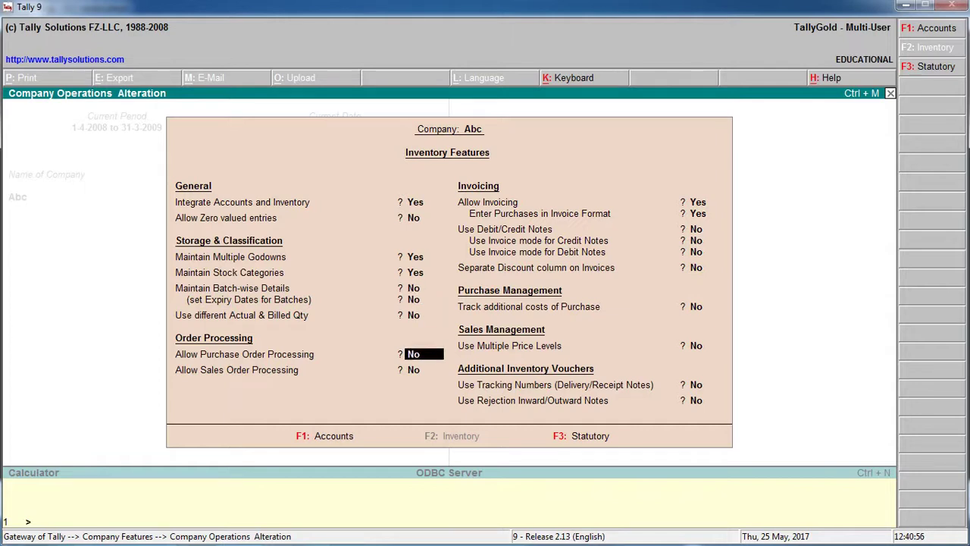
pyautogui.press('Return')
pyautogui.press('Return')
pyautogui.press('Return')
pyautogui.press('Return')
pyautogui.press('Return')
pyautogui.press('Return')
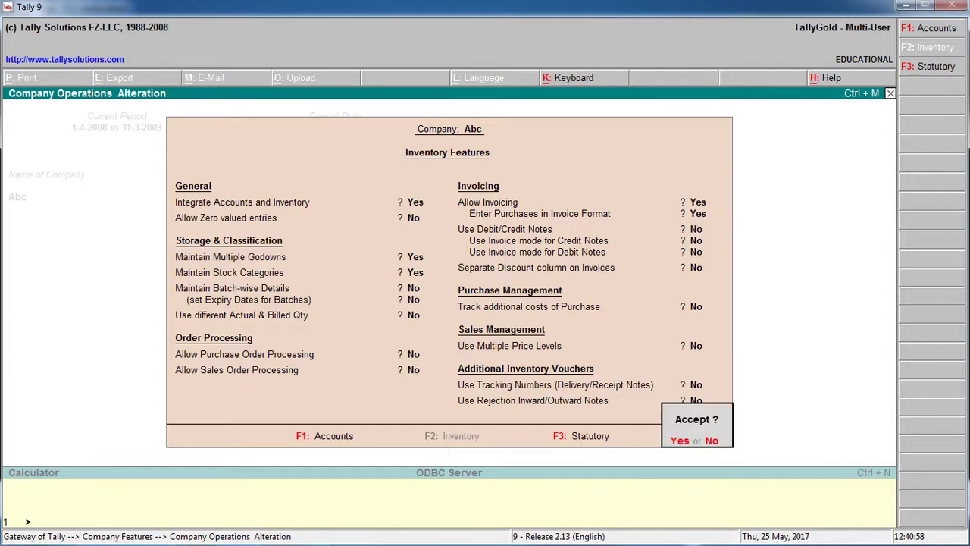
pyautogui.press('Escape')
# Start creating a single stock item in the inventory masters and name it Lux, without an alias.
pyautogui.press('Down')
pyautogui.press('Return')
pyautogui.press('Down')
pyautogui.press('Down')
pyautogui.press('Return')
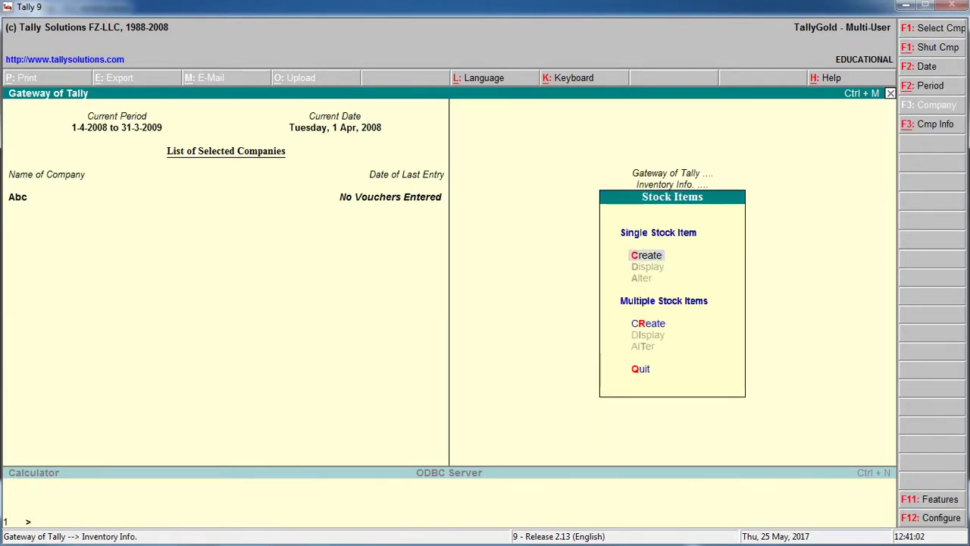
pyautogui.press('Return')
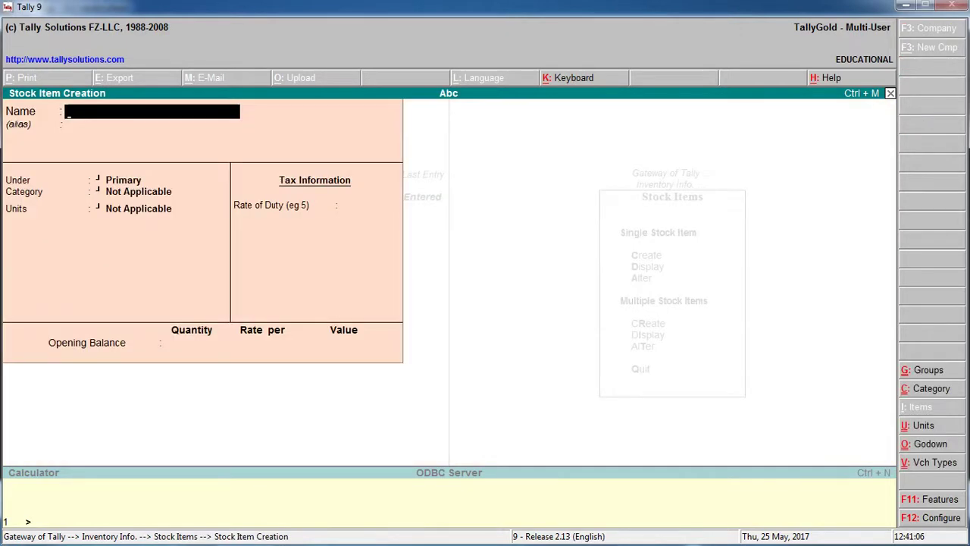
pyautogui.write('Lux')
pyautogui.press('Return')
pyautogui.press('Return')
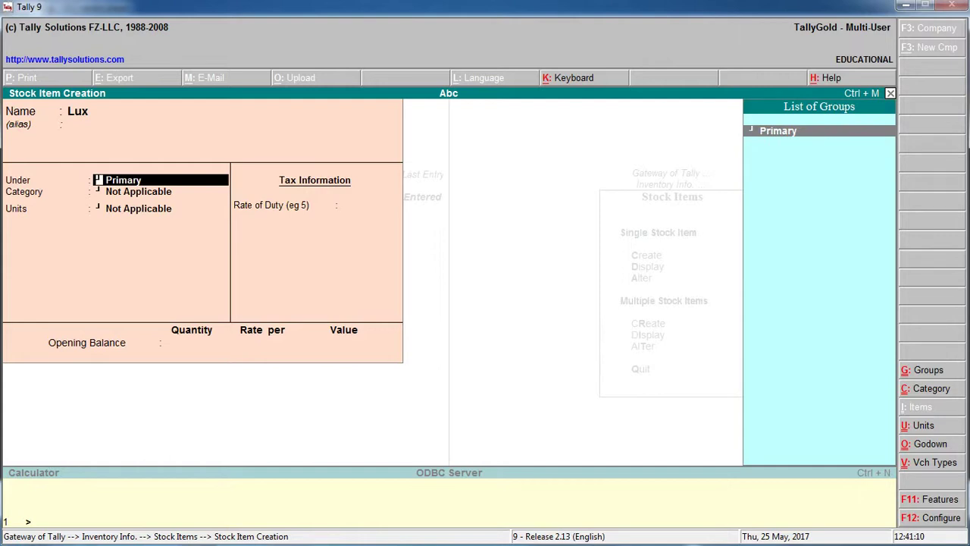
# Create the stock group Soap and the stock category Bar from within the Lux item, and assign both to it.
pyautogui.hotkey('alt', 'c')
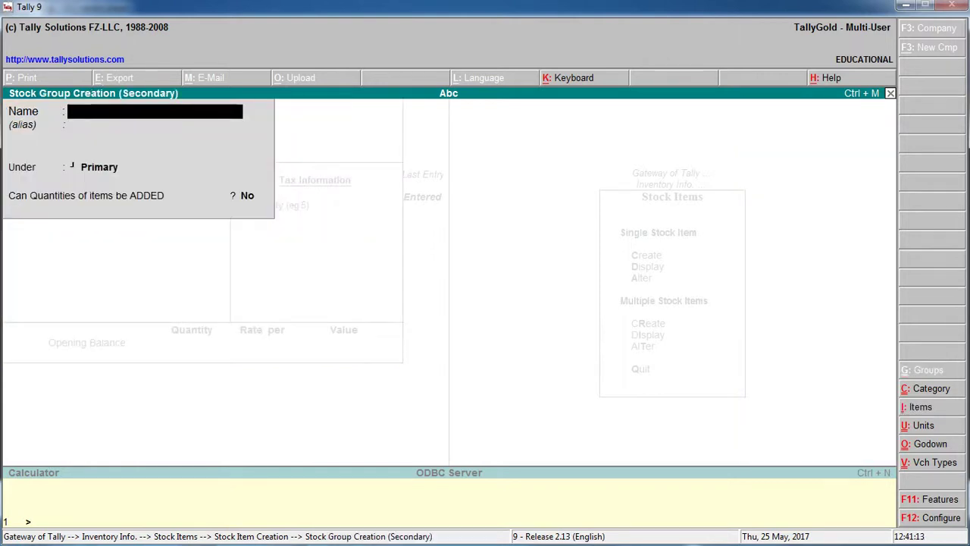
pyautogui.write('Soap')
pyautogui.hotkey('ctrl', 'a')
pyautogui.press('Return')
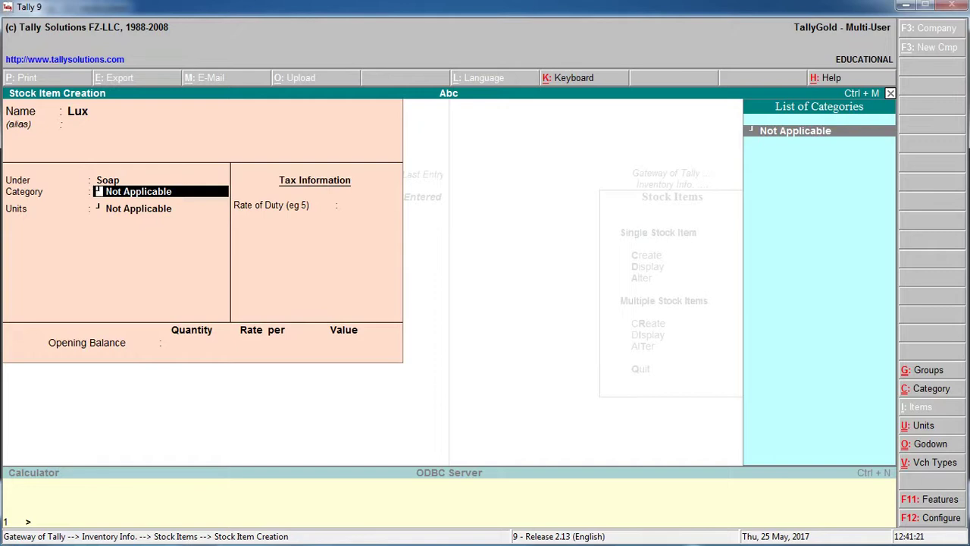
pyautogui.hotkey('alt', 'c')
pyautogui.write('Bar')
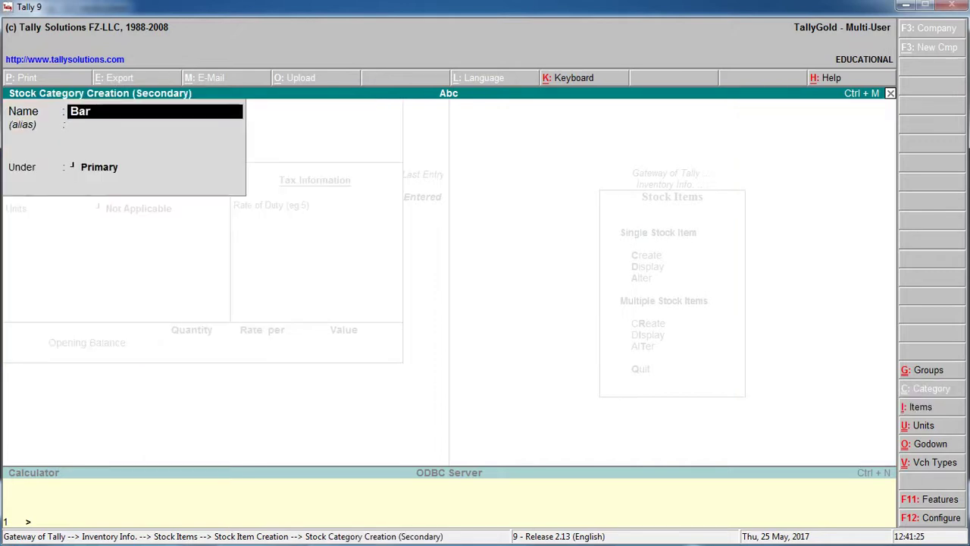
pyautogui.hotkey('ctrl', 'a')
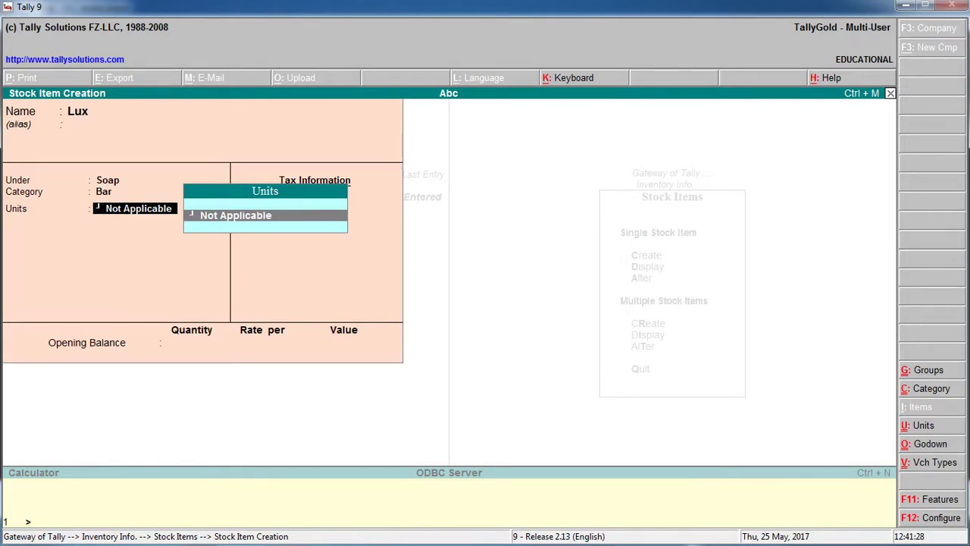
# Create the simple unit pcs for Lux and enter an opening balance quantity of 550.
pyautogui.hotkey('alt', 'c')
pyautogui.write('pcs')
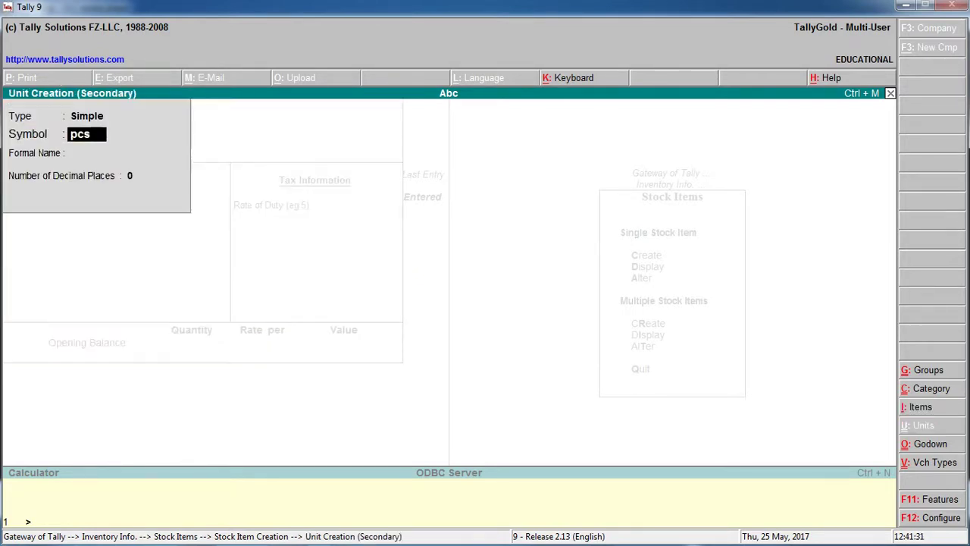
pyautogui.hotkey('ctrl', 'a')
pyautogui.press('Return')
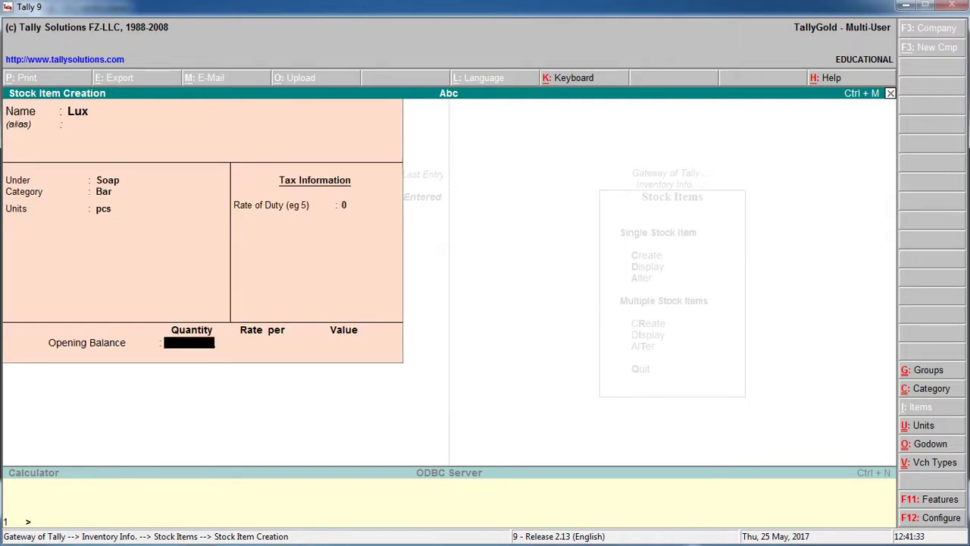
pyautogui.write('550')
pyautogui.press('Return')
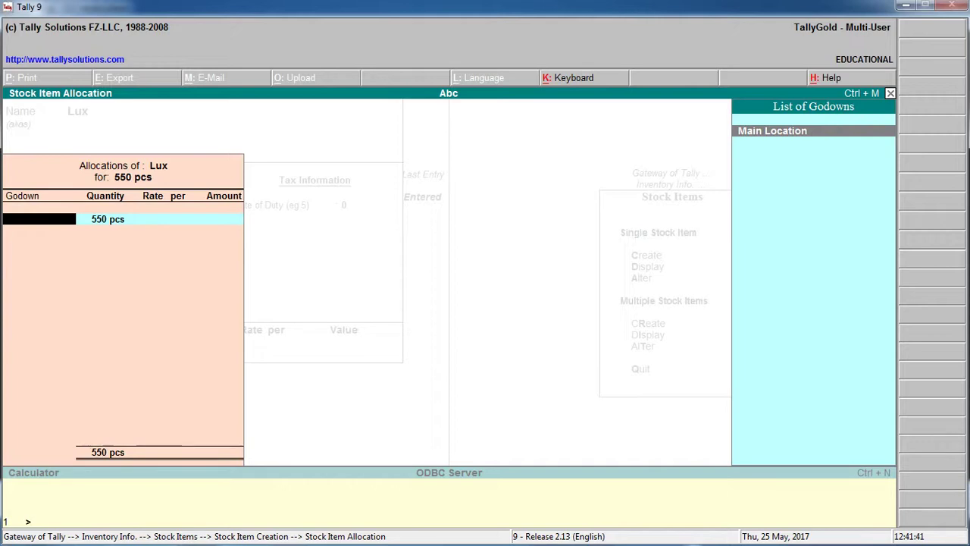
# Create the godown Vns under Primary from the Lux stock allocation and use it for the first allocation row.
pyautogui.hotkey('alt', 'c')
pyautogui.write('Vns')
pyautogui.press('Return')
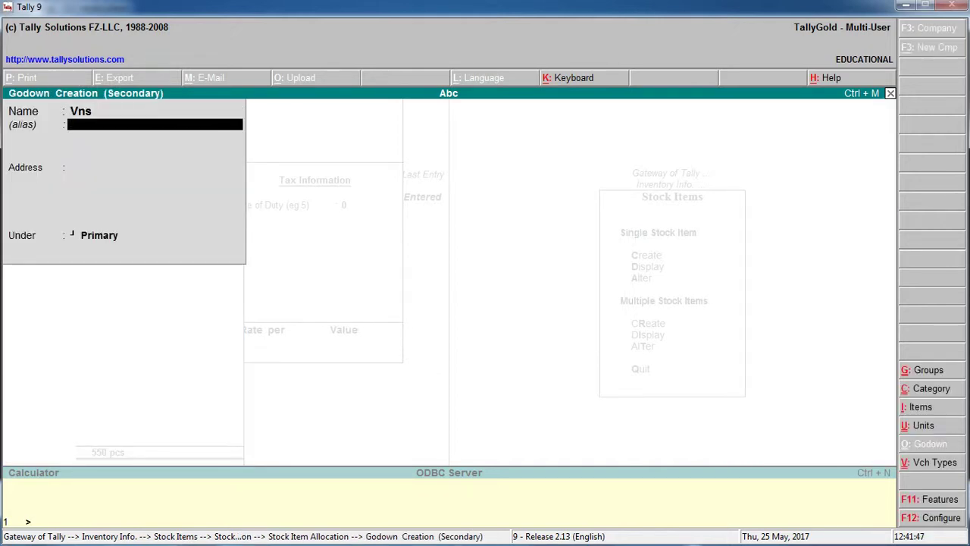
pyautogui.hotkey('ctrl', 'a')
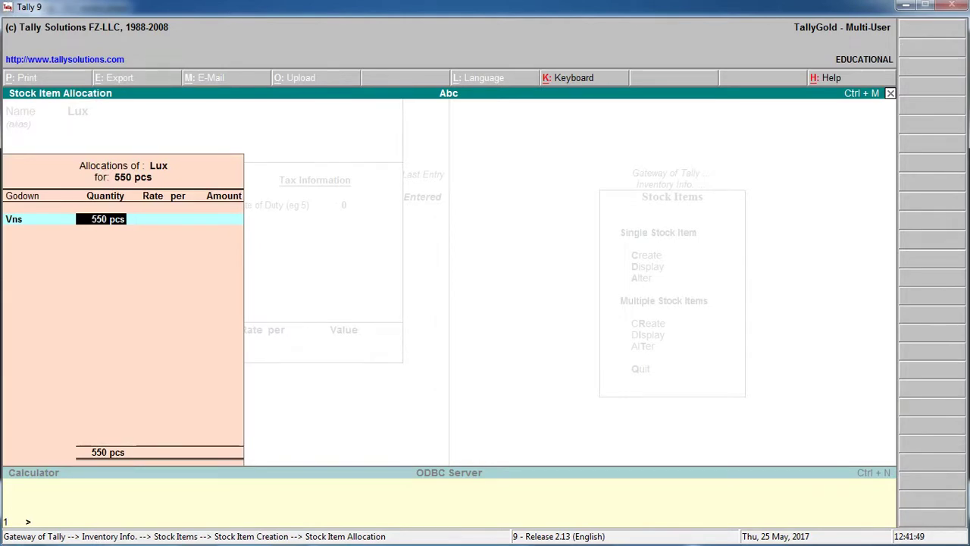
# Allocate 400 pcs of Lux to the Vns godown at a rate of 10 per piece.
pyautogui.write('40')
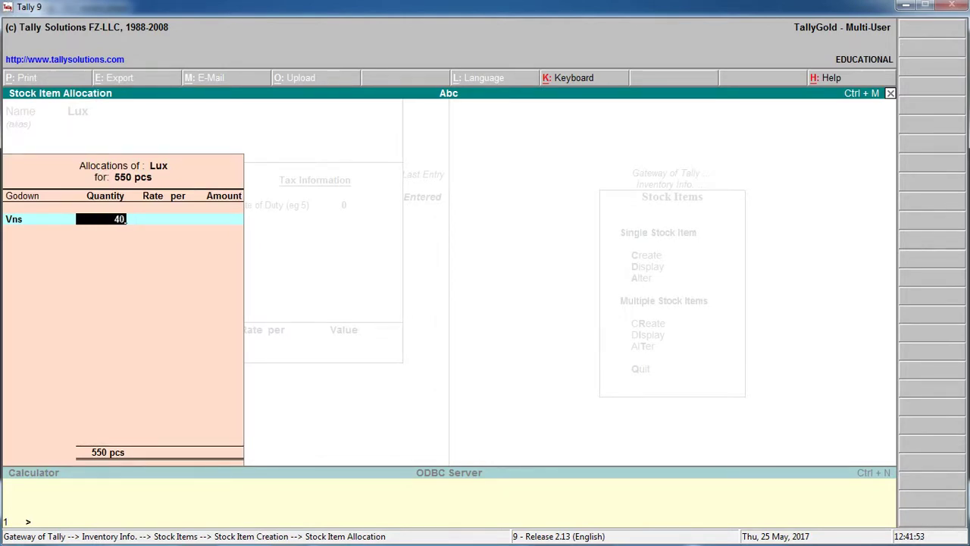
pyautogui.write('0')
pyautogui.press('Return')
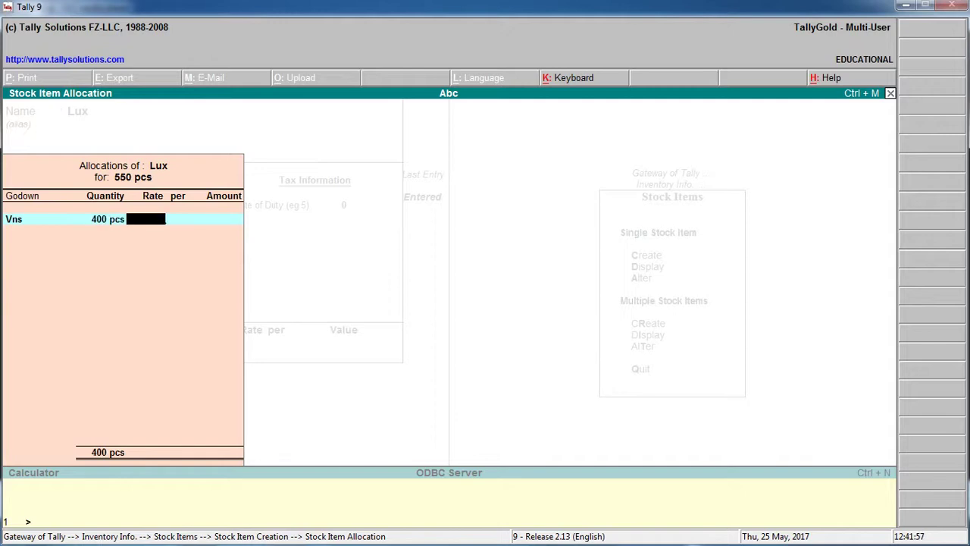
pyautogui.write('10')
pyautogui.press('Return')
pyautogui.press('Return')
pyautogui.press('Return')
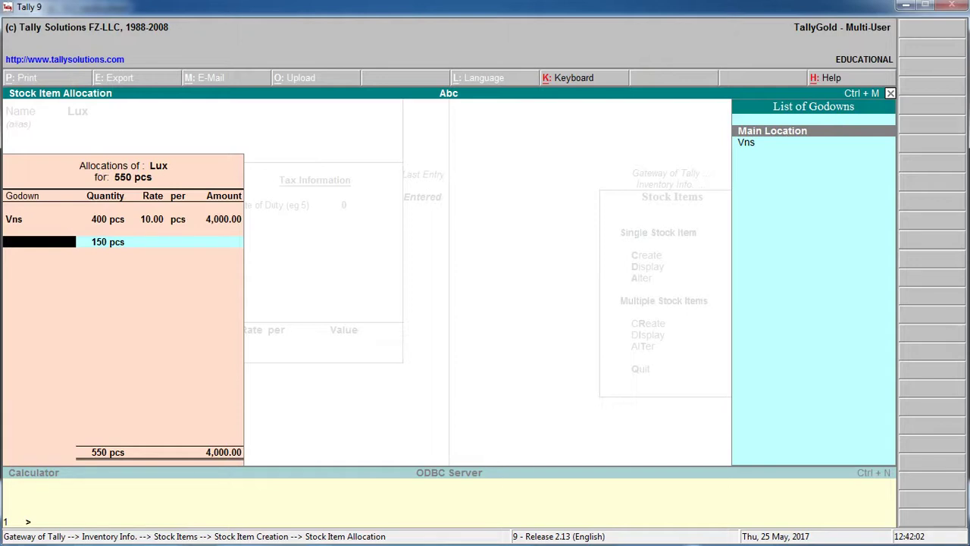
# Create the godown Gzp under Primary and use it for the second Lux allocation row.
pyautogui.hotkey('alt', 'c')
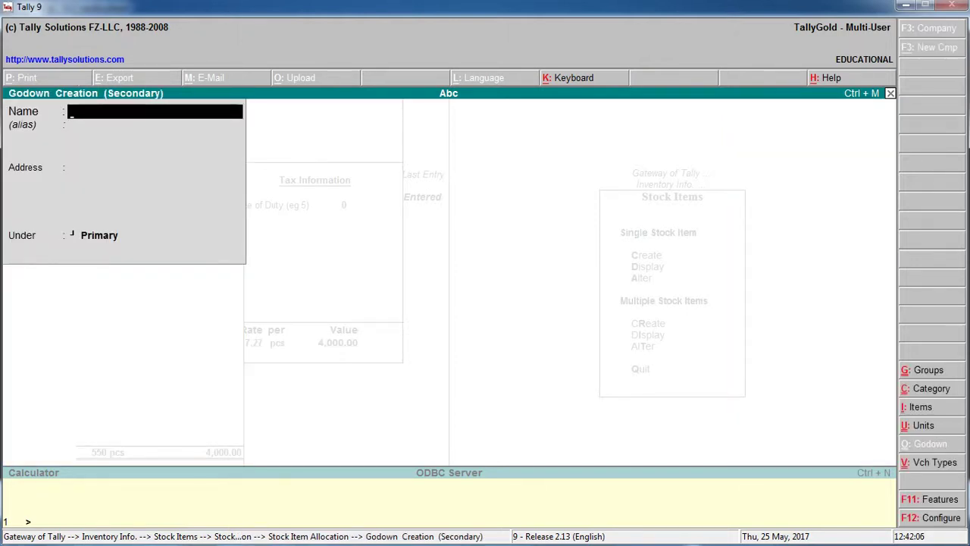
pyautogui.write('Gzp')
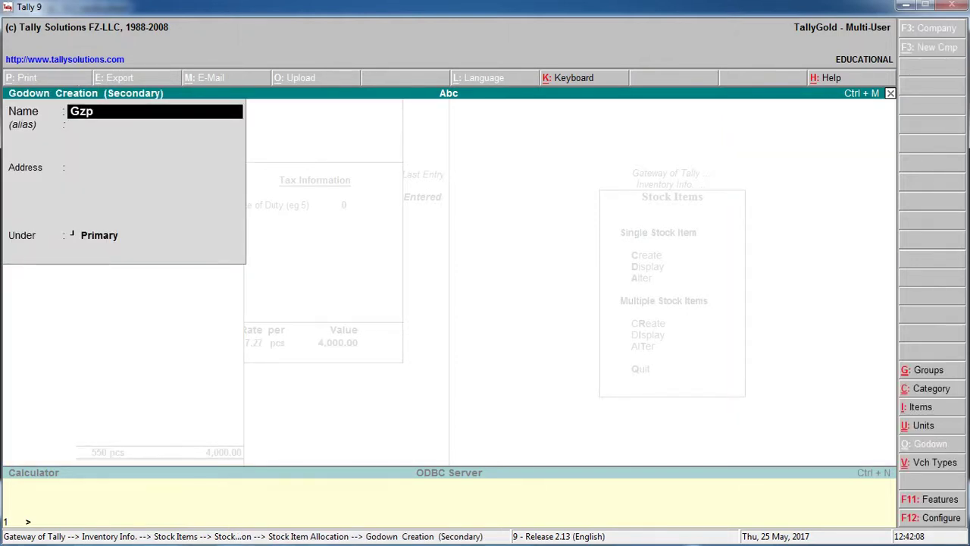
pyautogui.press('Return')
pyautogui.press('Return')
pyautogui.press('Return')
pyautogui.press('Return')
pyautogui.press('Return')
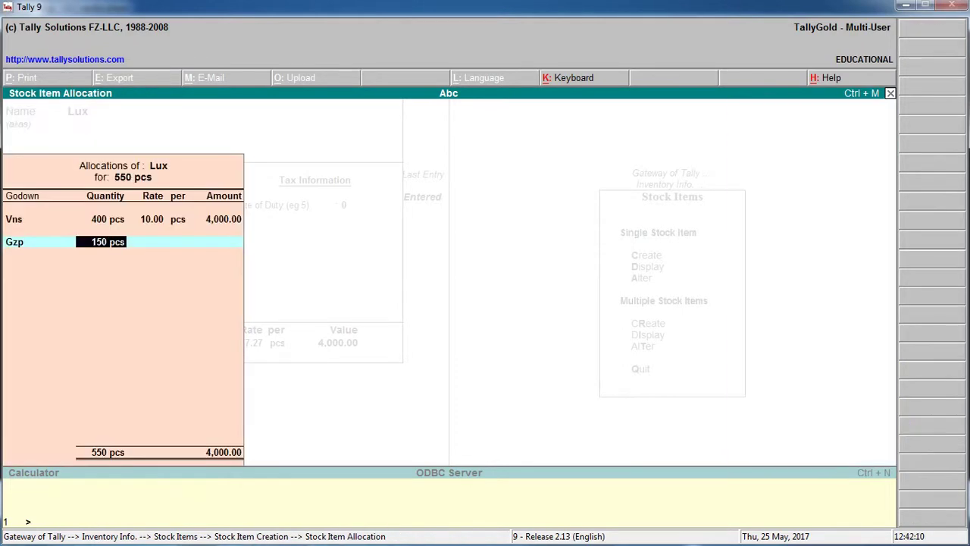
# Allocate 150 pcs of Lux to the Gzp godown at a rate of 10 per piece and save the stock item.
pyautogui.press('Return')
pyautogui.write('10')
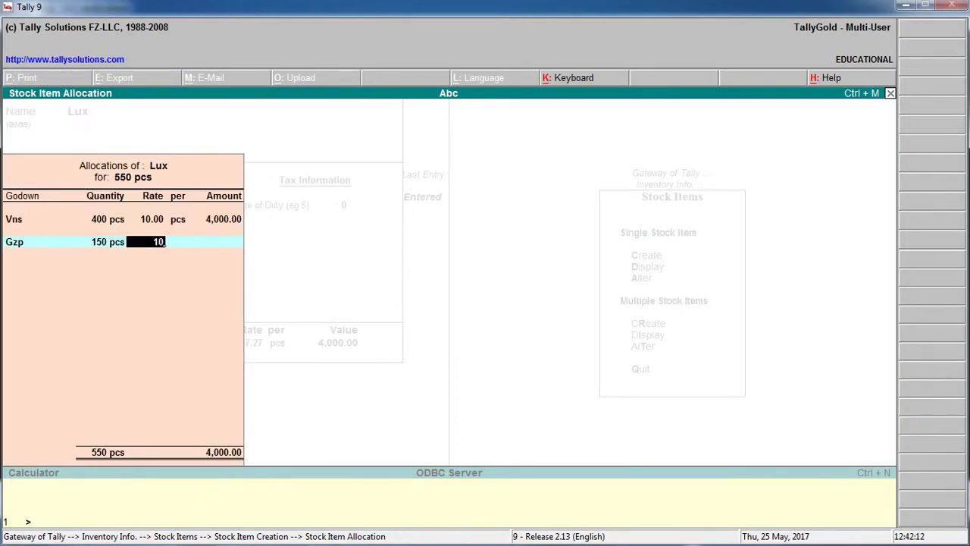
pyautogui.press('Return')
pyautogui.press('Return')
pyautogui.press('Return')
pyautogui.press('Return')
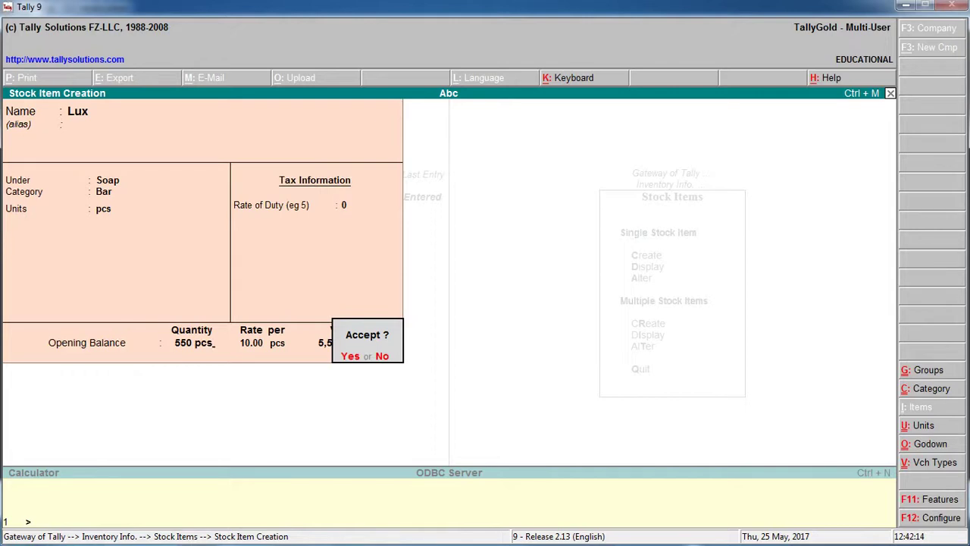
pyautogui.press('Escape')
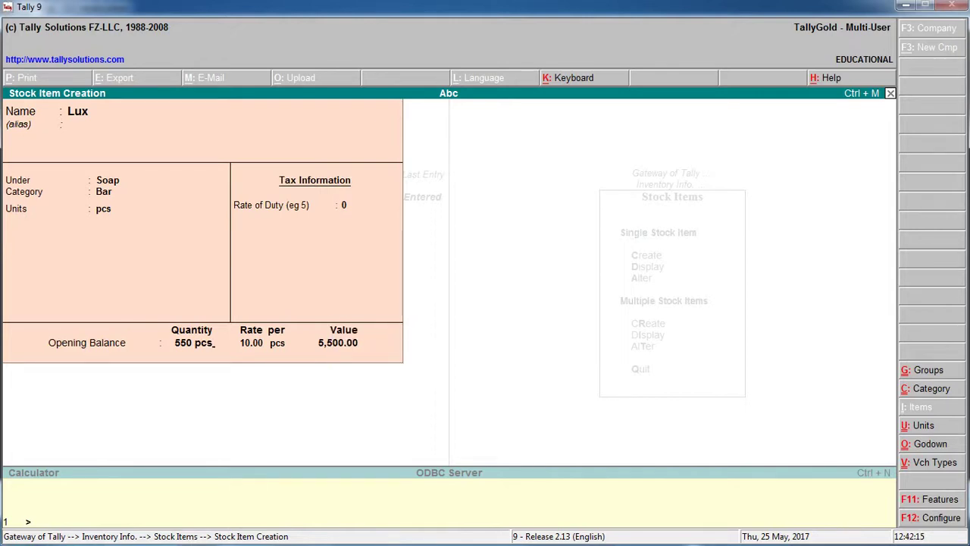
pyautogui.hotkey('ctrl', 'a')
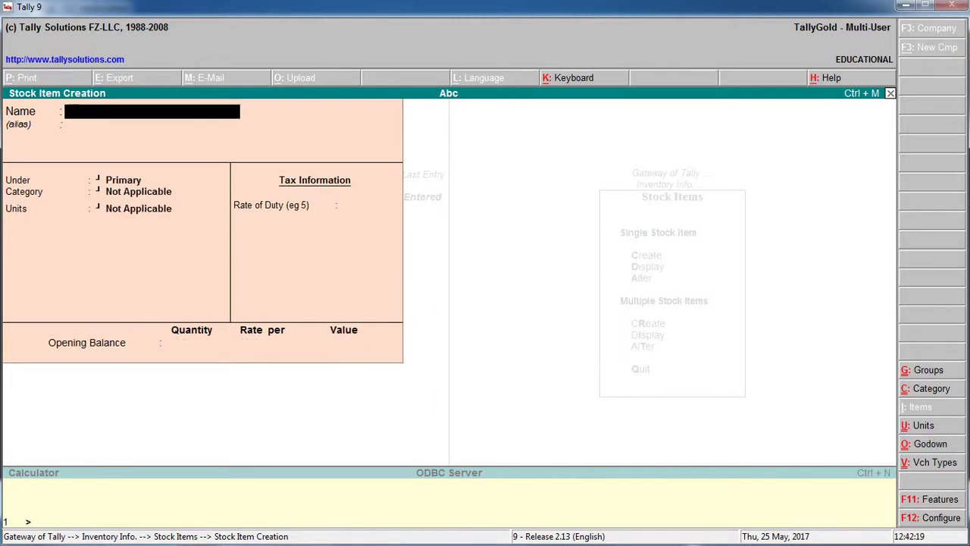
# Create a stock item named Dove under the group Soap, with category Bar and unit pcs.
pyautogui.write('Dove')
pyautogui.press('Return')
pyautogui.press('Return')
pyautogui.press('Down')
pyautogui.press('Return')
pyautogui.press('Down')
pyautogui.press('Return')
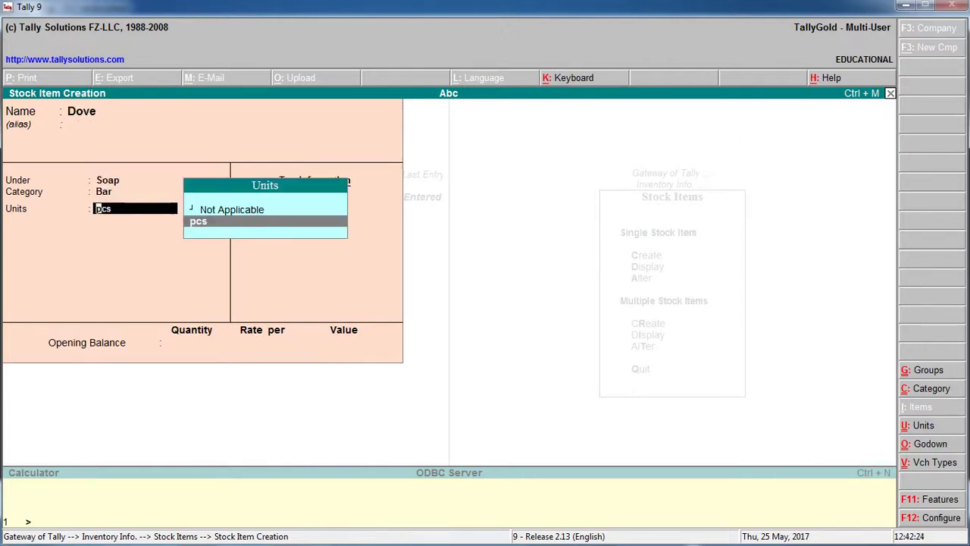
pyautogui.press('Return')
pyautogui.press('Return')
# Set Dove's opening quantity to 500 pcs and allocate 300 pcs to the Gzp godown at a rate of 40 per piece.
pyautogui.write('500')
pyautogui.press('Return')
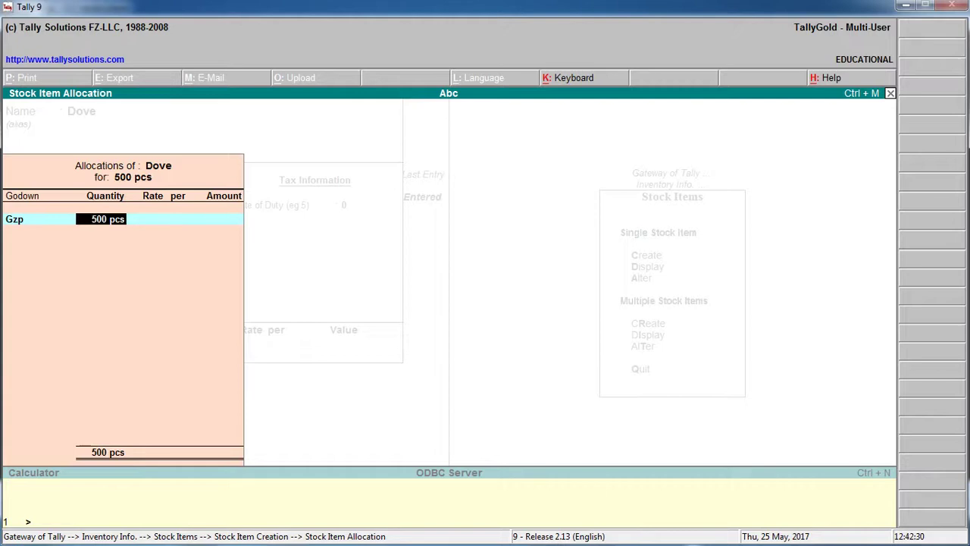
pyautogui.write('300')
pyautogui.press('Return')
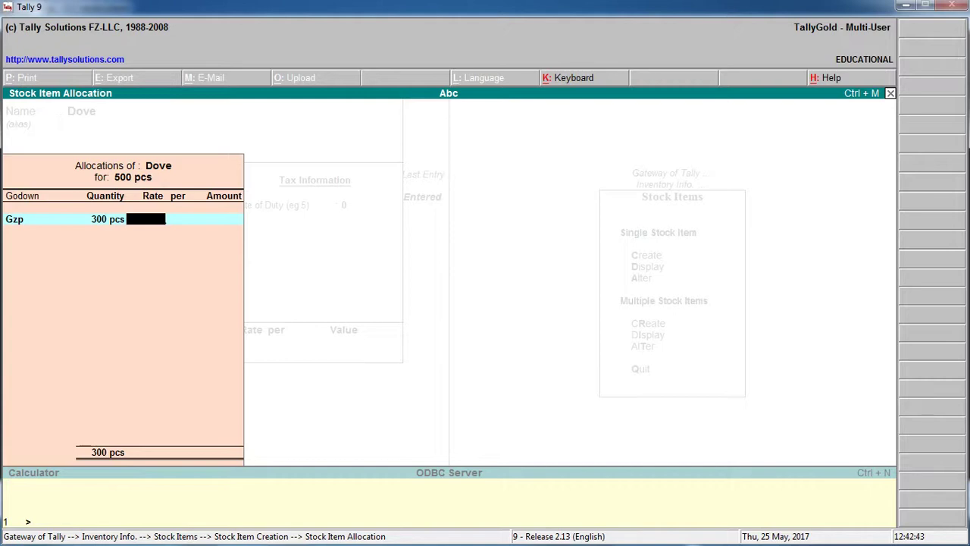
pyautogui.write('40')
pyautogui.press('Return')
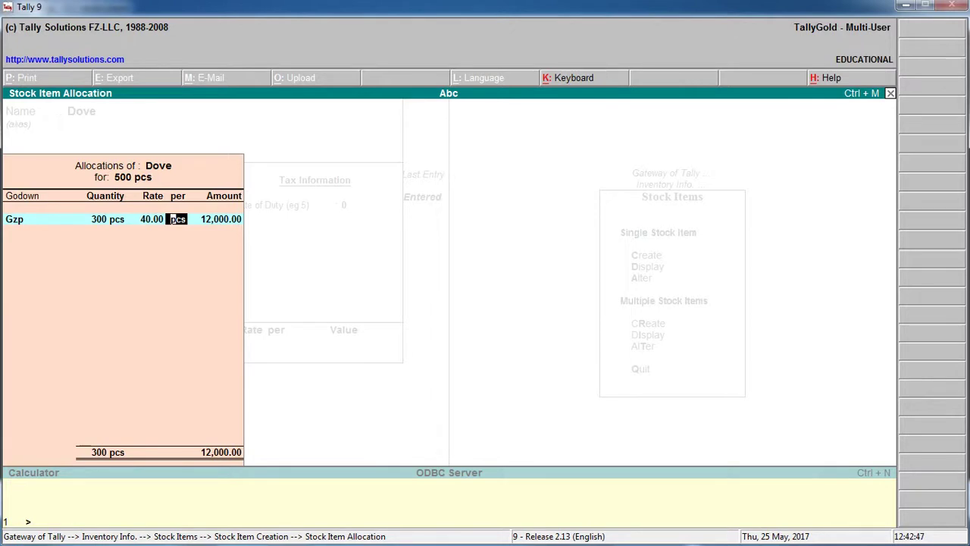
pyautogui.press('Return')
pyautogui.press('Return')
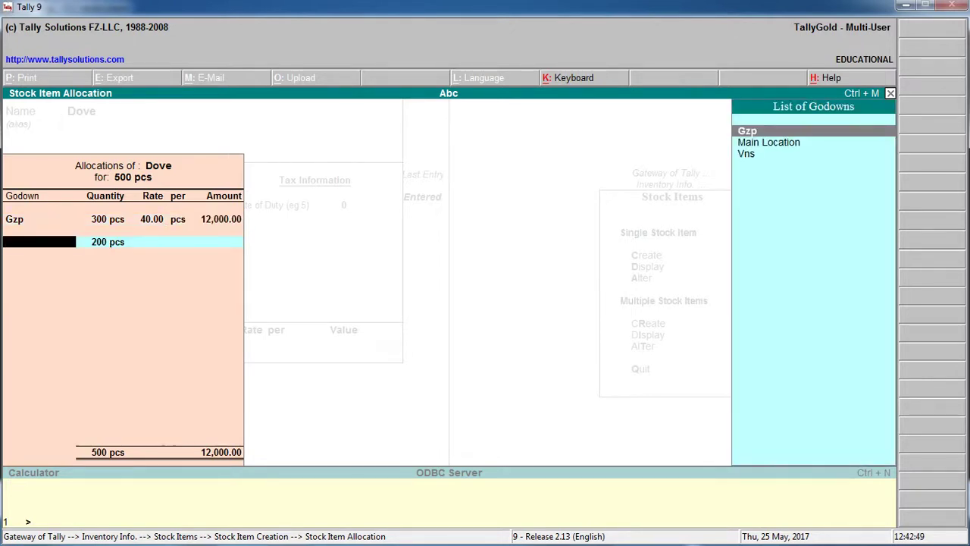
# Allocate 200 pcs of Dove to the Gzp godown in a second row at a rate of 40 per piece and try to save the item.
pyautogui.write('G')
pyautogui.press('Return')
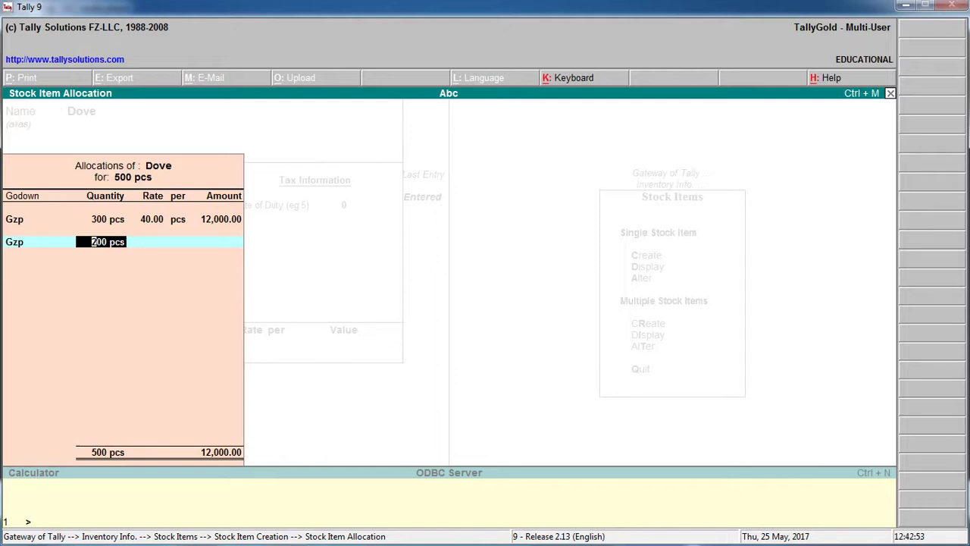
pyautogui.press('Return')
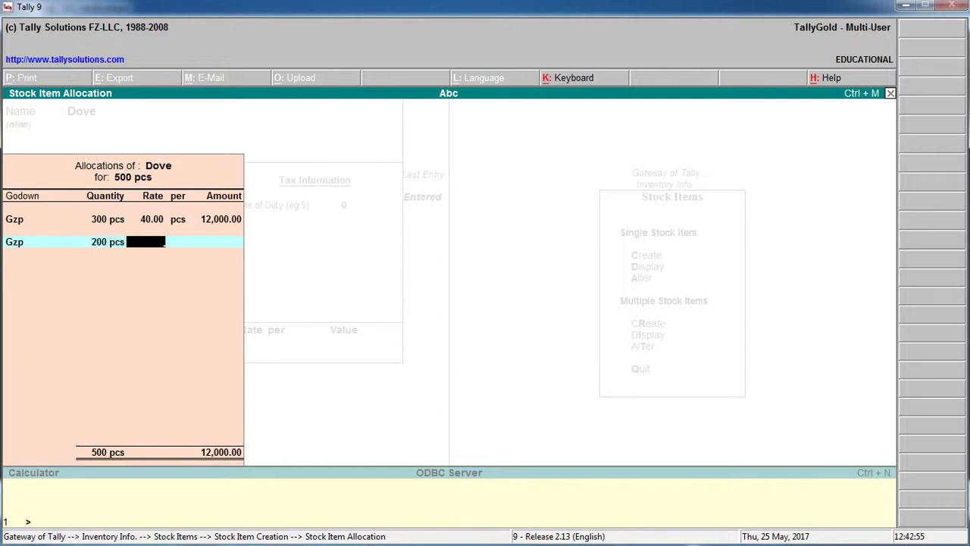
pyautogui.write('40')
pyautogui.press('Return')
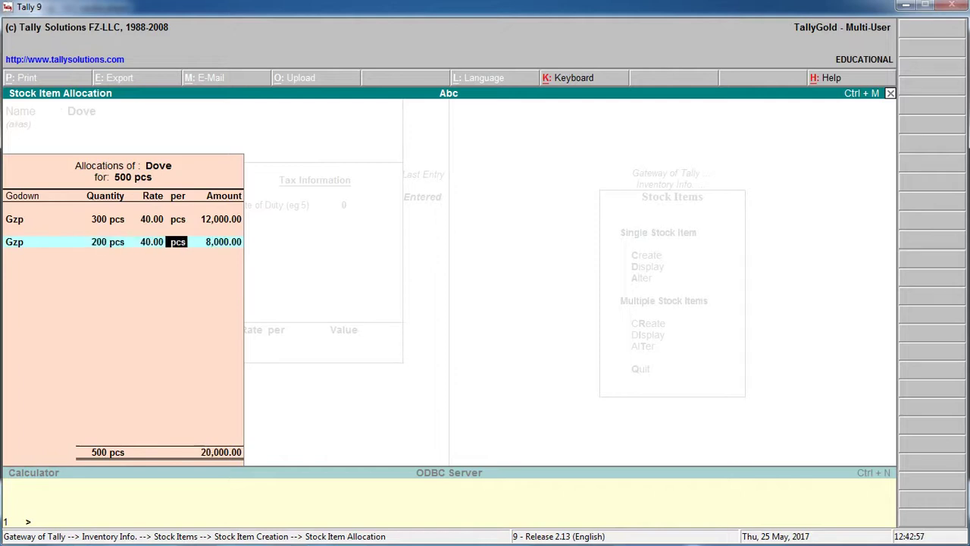
pyautogui.press('Return')
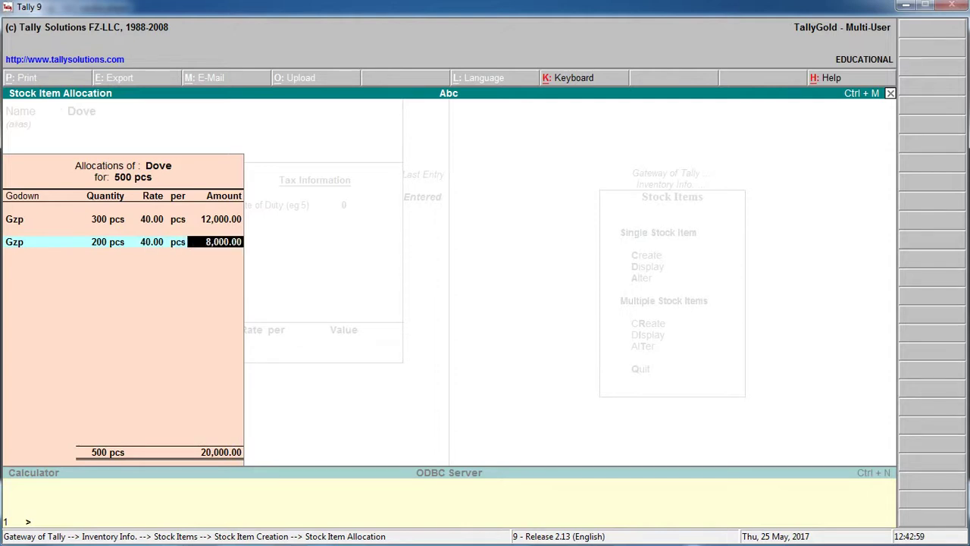
pyautogui.press('Return')
pyautogui.press('Return')
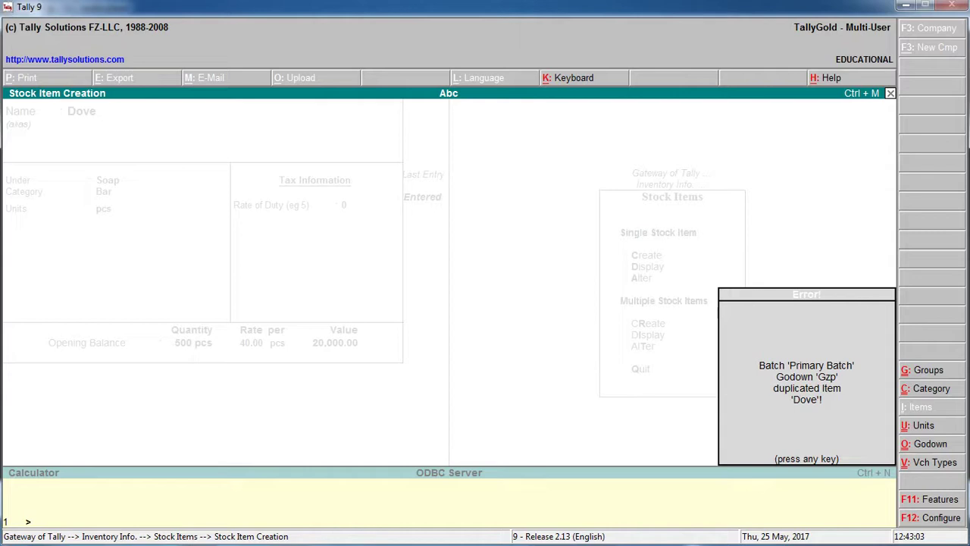
pyautogui.press('Return')
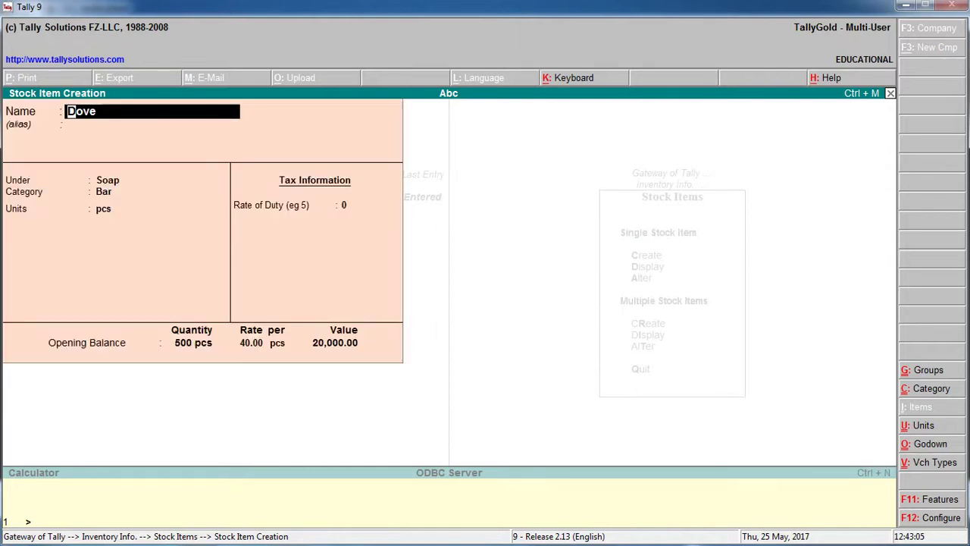
# Reopen Dove's opening stock allocation and change the godown of the 300 pcs row to Vns.
pyautogui.press('Return')
pyautogui.press('Return')
pyautogui.press('Return')
pyautogui.press('Return')
pyautogui.press('Return')
pyautogui.press('Return')
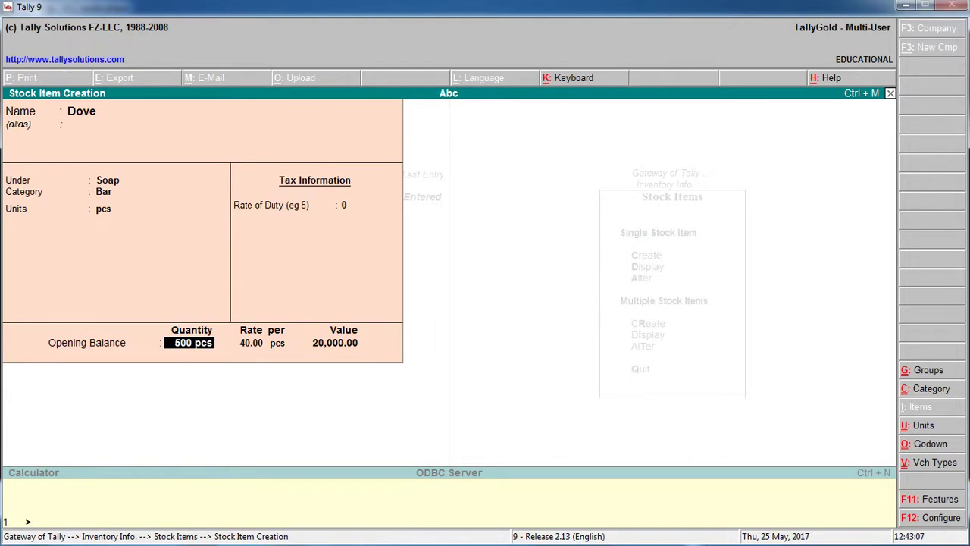
pyautogui.press('Return')
pyautogui.press('Return')
pyautogui.press('Return')
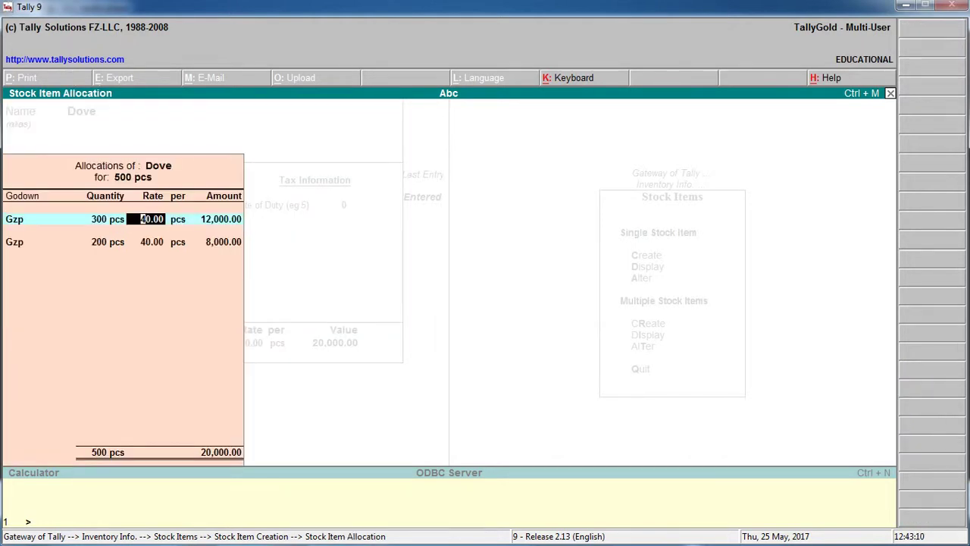
pyautogui.press('Return')
pyautogui.press('Return')
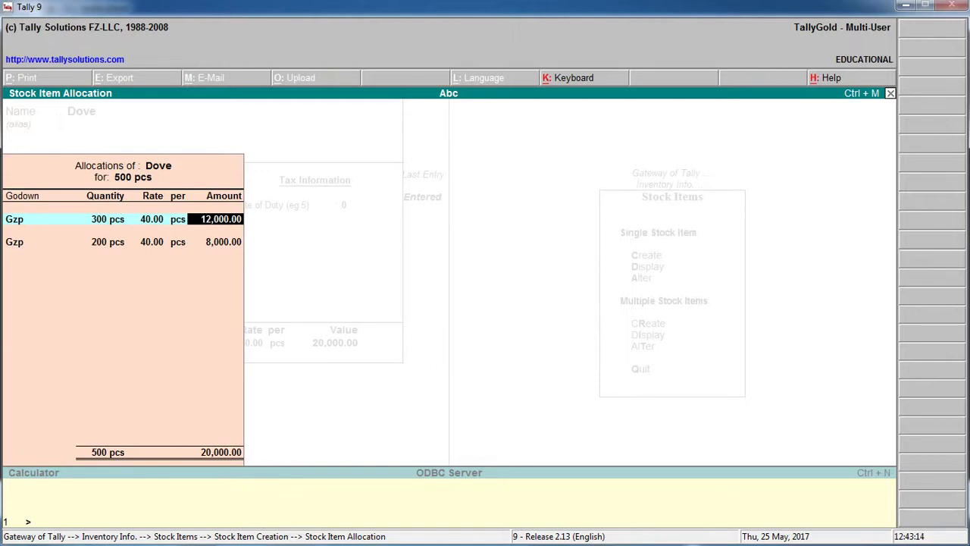
pyautogui.press('BackSpace')
pyautogui.press('BackSpace')
pyautogui.press('BackSpace')
pyautogui.press('BackSpace')
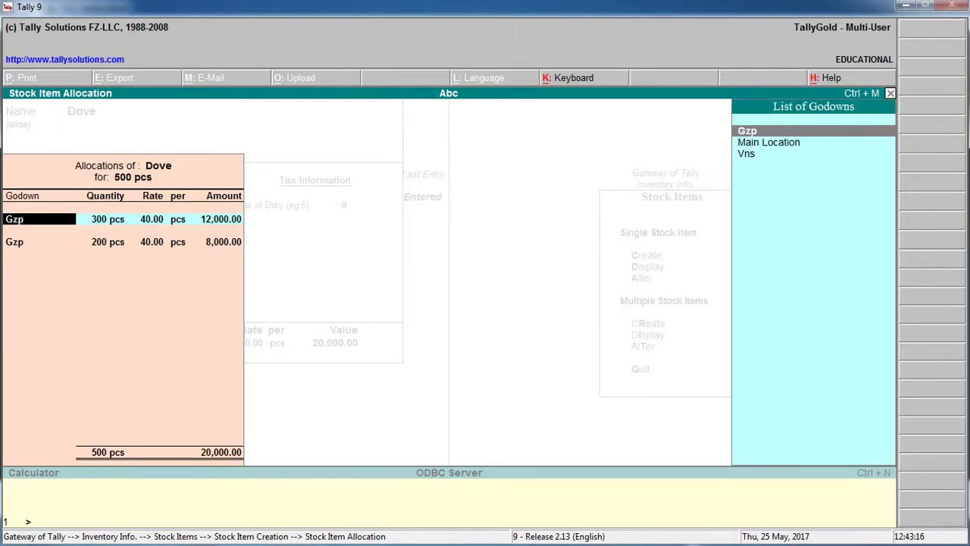
pyautogui.write('V')
pyautogui.press('Return')
pyautogui.press('Return')
pyautogui.press('Return')
pyautogui.press('Return')
pyautogui.press('Return')
pyautogui.press('Return')
pyautogui.press('Return')
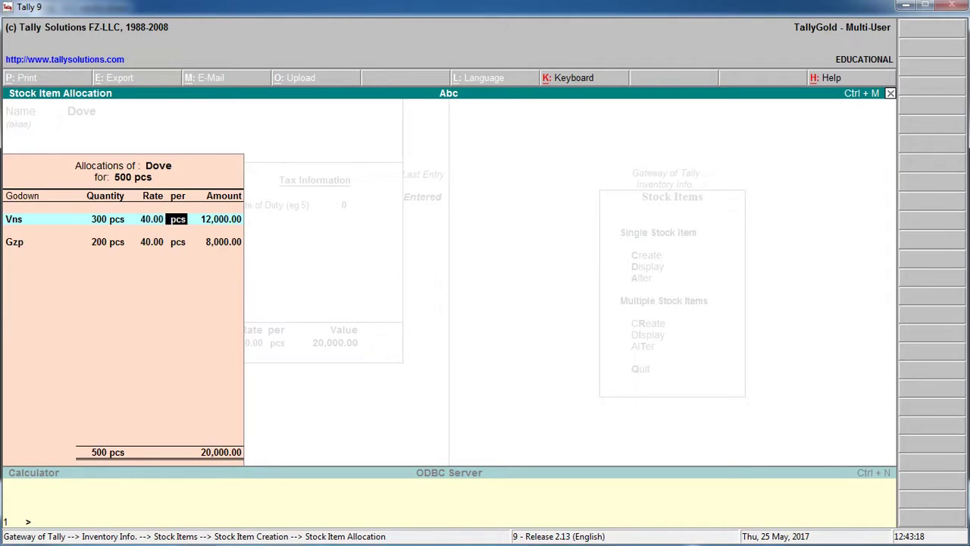
# Accept Dove's godown allocations and save the stock item.
pyautogui.press('Return')
pyautogui.press('Return')
pyautogui.press('Return')
pyautogui.press('Return')
pyautogui.press('n')
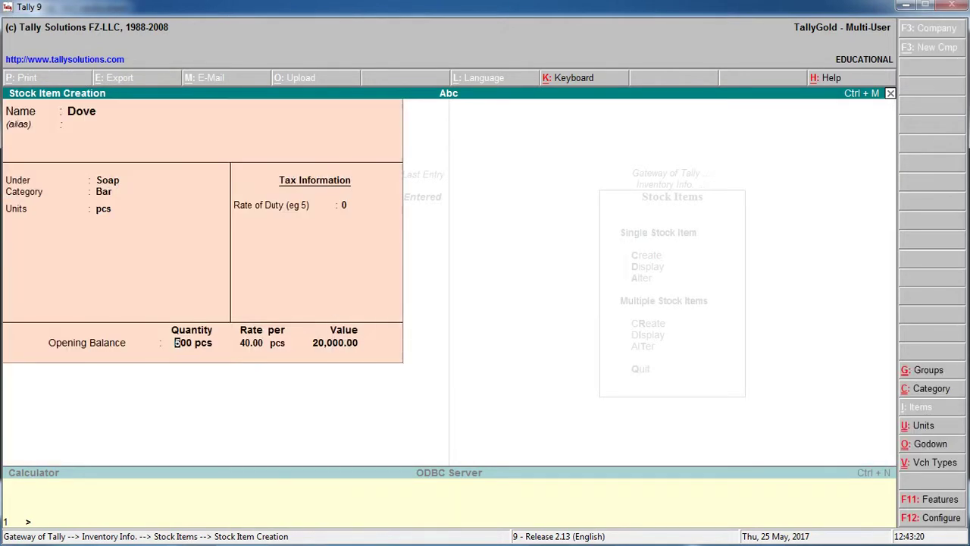
pyautogui.hotkey('ctrl', 'a')
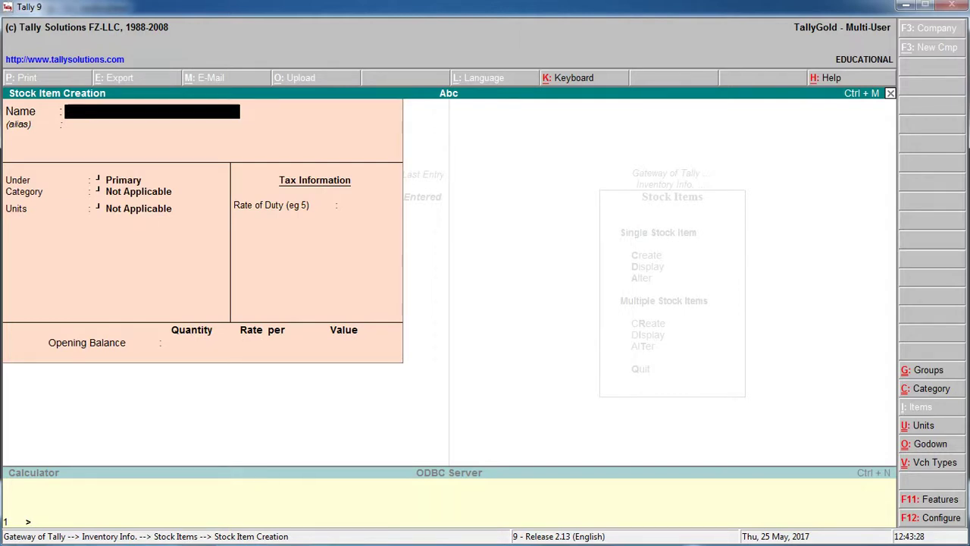
# Name the new stock item Denim and place it in a newly created stock group Perfume under Primary.
pyautogui.write('Denim')
pyautogui.press('Return')
pyautogui.press('Return')
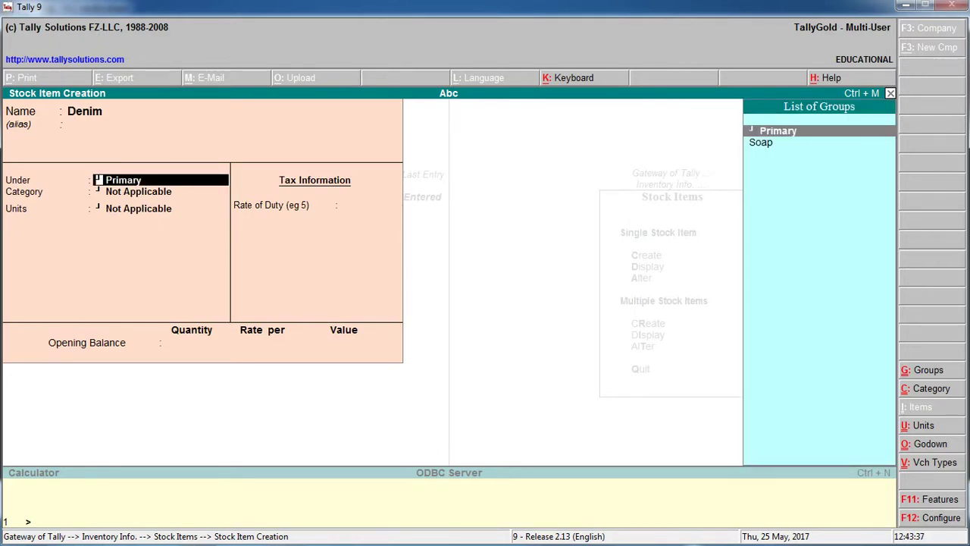
pyautogui.hotkey('alt', 'c')
pyautogui.write('Perfume')
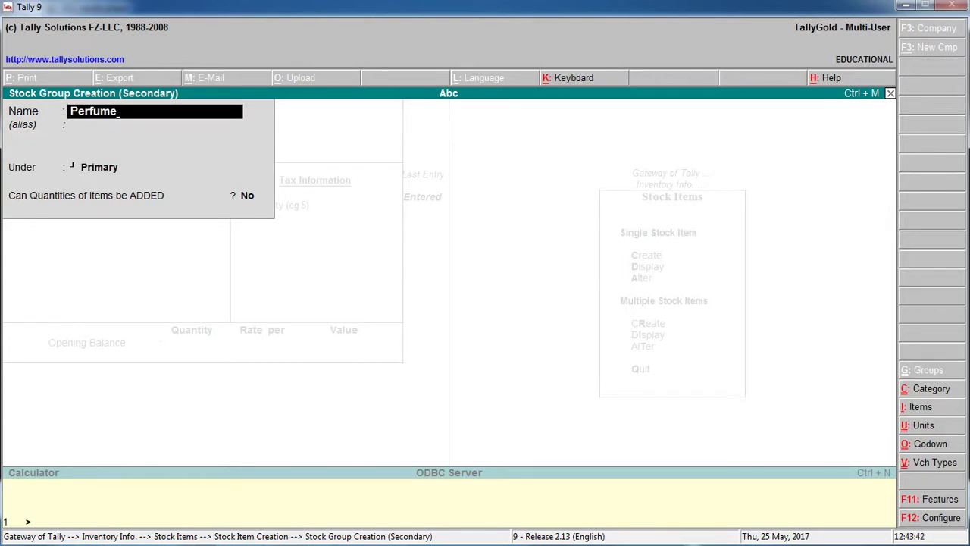
pyautogui.press('Return')
pyautogui.press('Return')
pyautogui.press('Return')
pyautogui.press('Return')
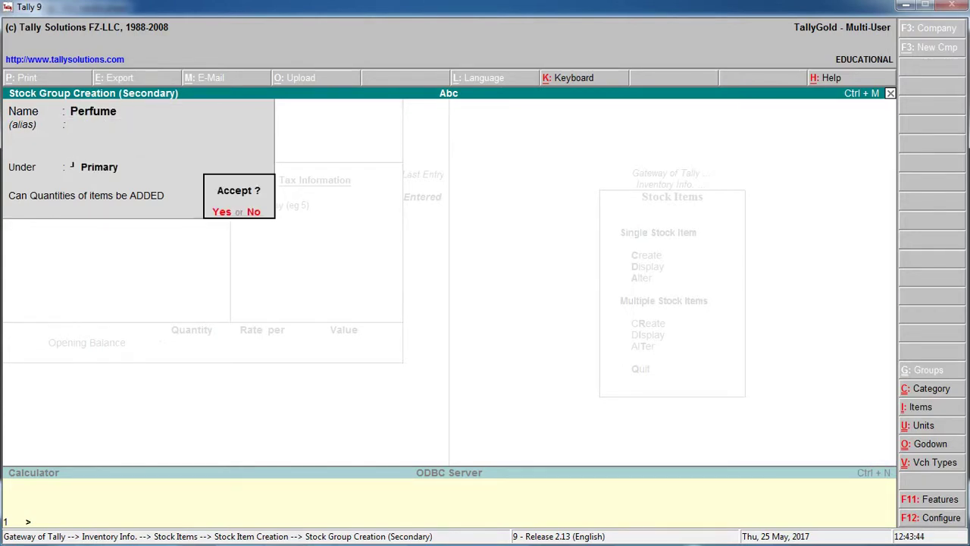
pyautogui.press('y')
pyautogui.press('Return')
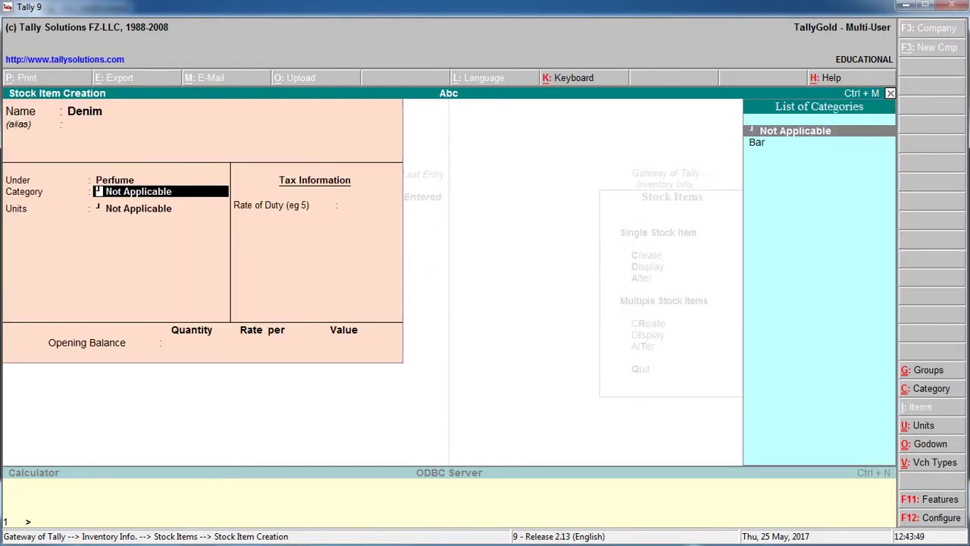
# Create the stock category Deodorant under Primary and assign it to Denim.
pyautogui.hotkey('alt', 'c')
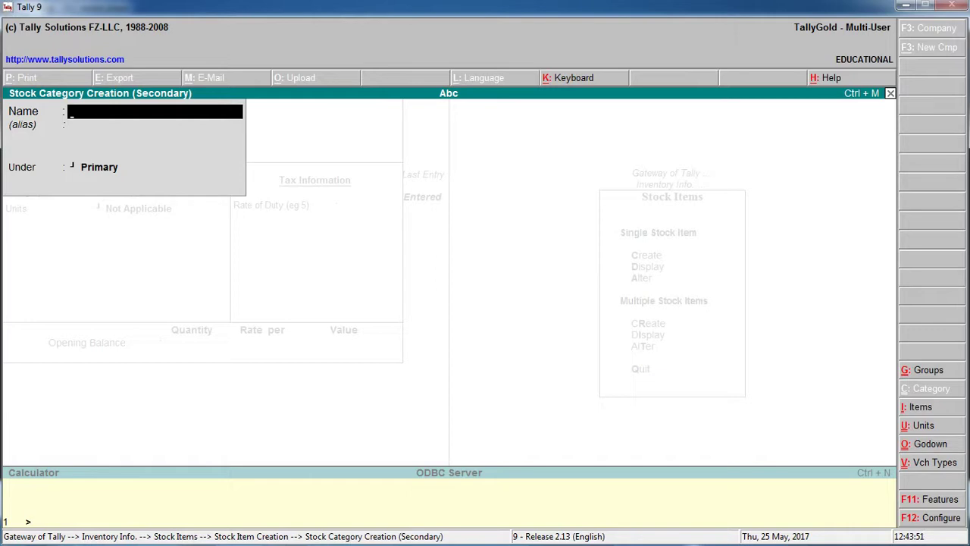
pyautogui.write('Deodo')
pyautogui.write('nt')
pyautogui.press('Return')
pyautogui.press('Return')
pyautogui.press('Return')
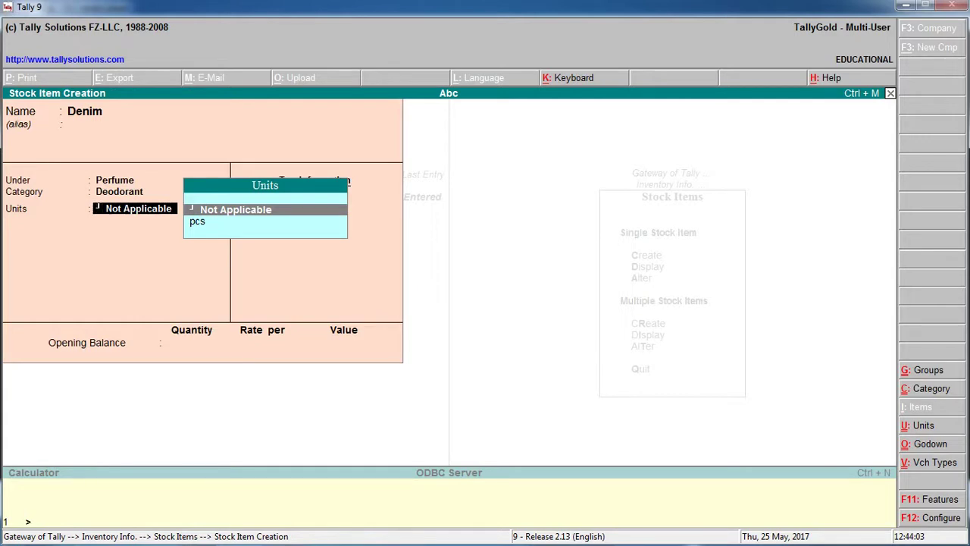
# Set Denim's units to pcs and its opening quantity to 200 pcs.
pyautogui.write('p')
pyautogui.press('Return')
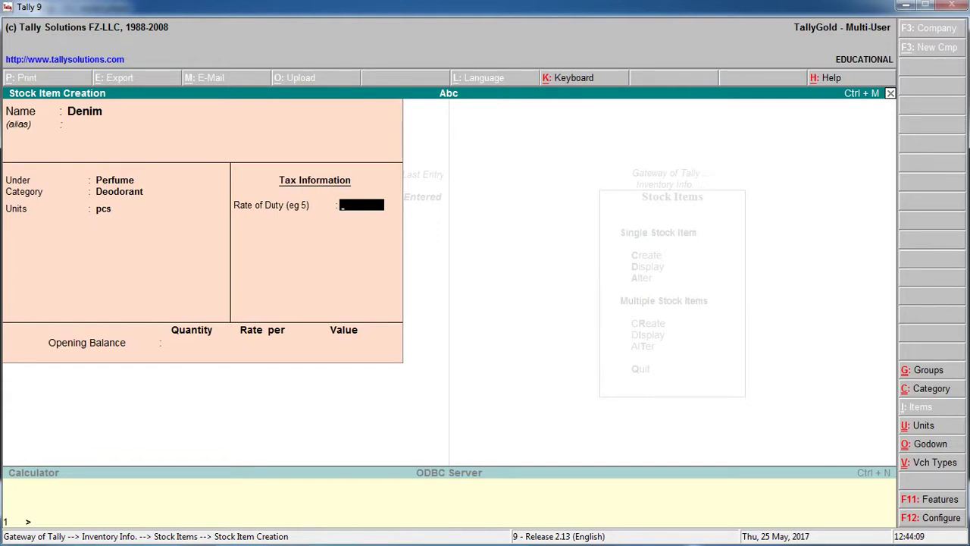
pyautogui.press('Return')
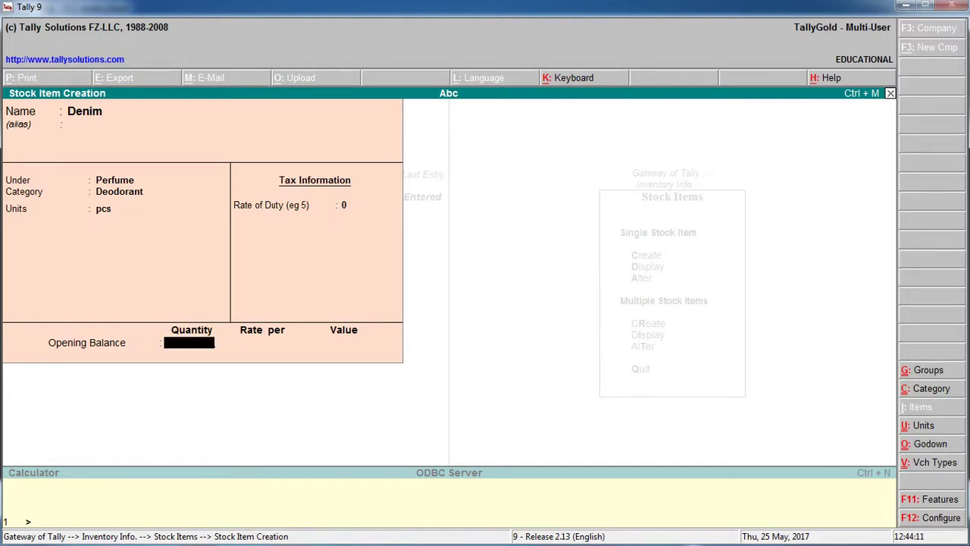
pyautogui.write('200')
pyautogui.press('Return')
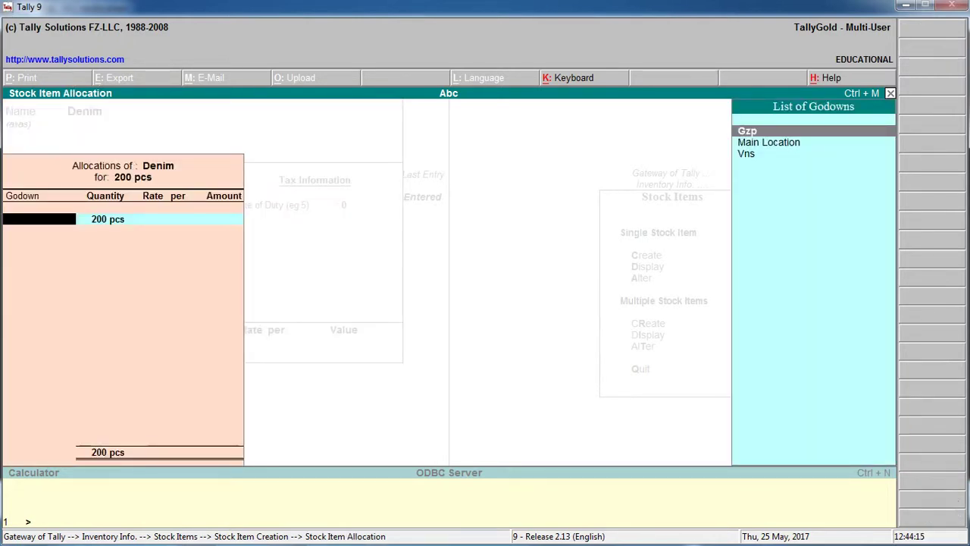
# Allocate 150 pcs of Denim to the Vns godown at a rate of 80 per piece.
pyautogui.write('V')
pyautogui.press('Return')
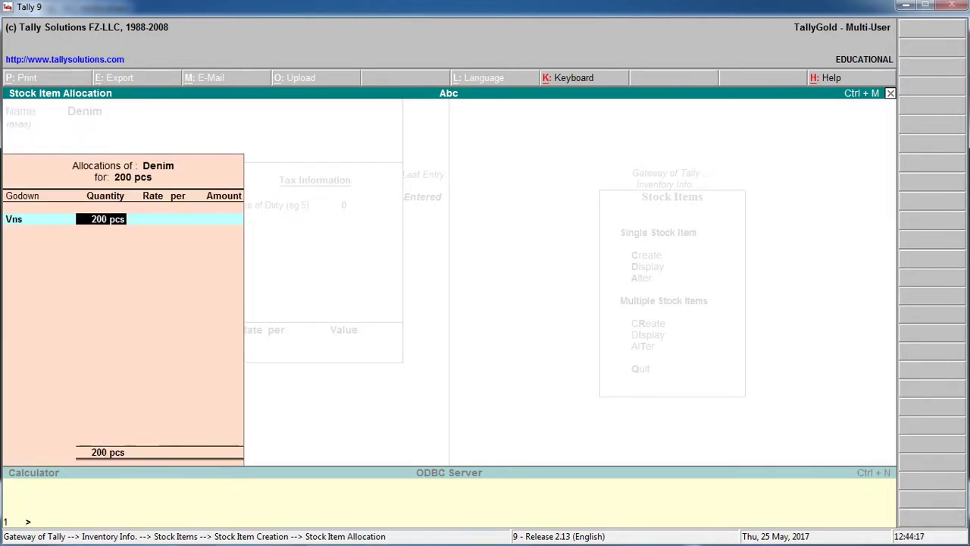
pyautogui.write('150')
pyautogui.press('Return')
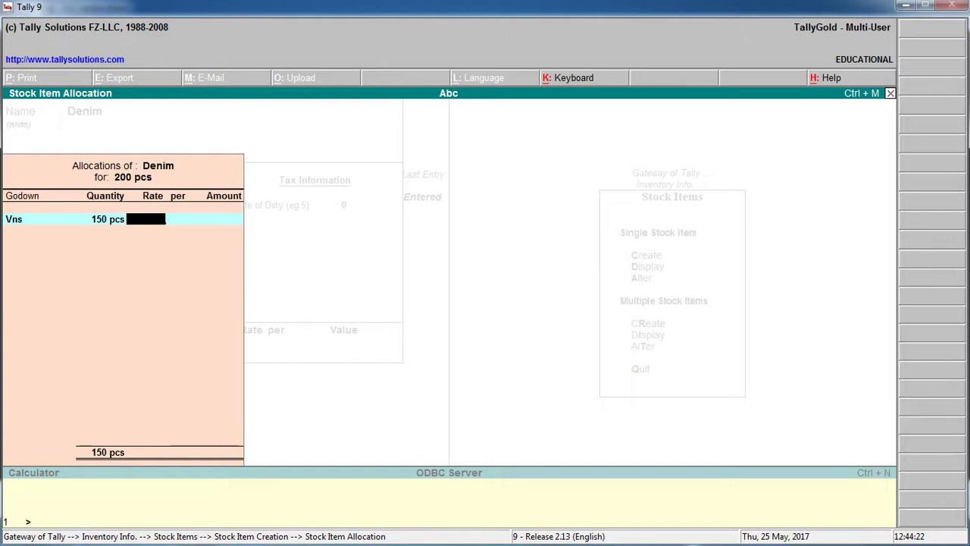
pyautogui.write('80')
pyautogui.press('Return')
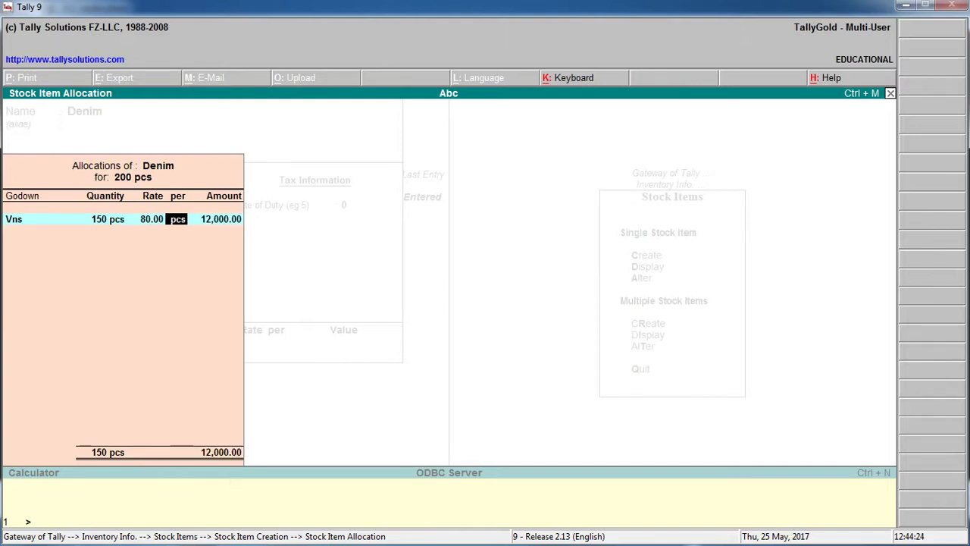
pyautogui.press('Return')
pyautogui.press('Return')
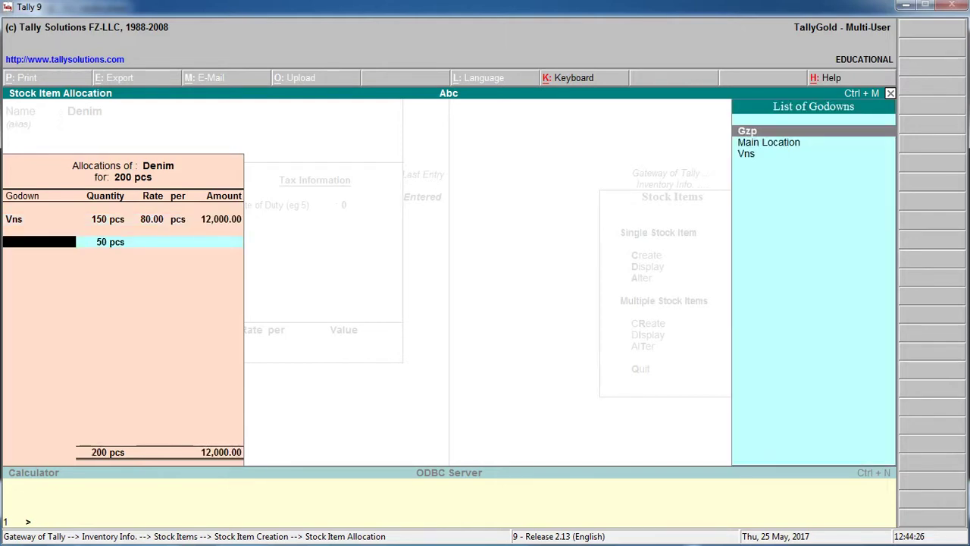
# Allocate 50 pcs of Denim to the Gzp godown at a rate of 80 per piece and save the stock item.
pyautogui.press('Return')
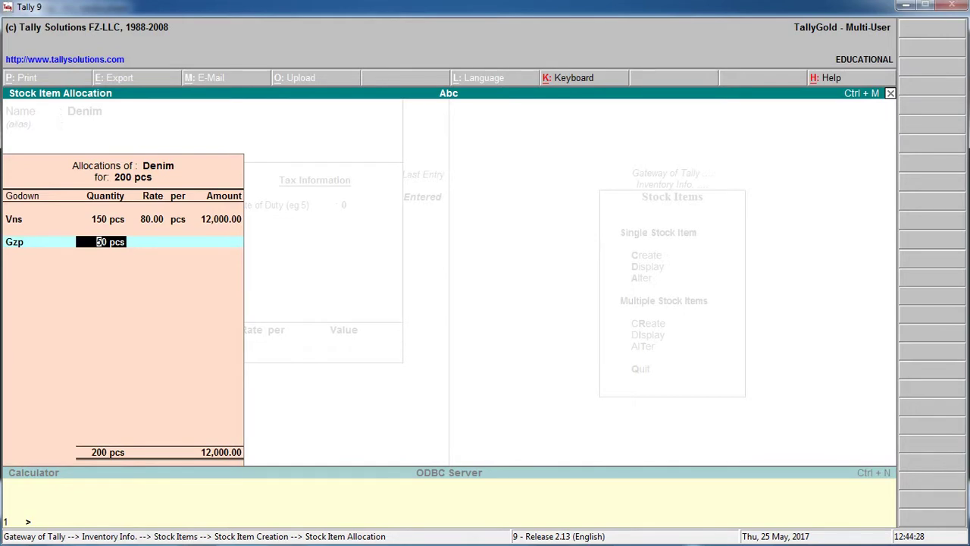
pyautogui.press('Return')
pyautogui.write('8')
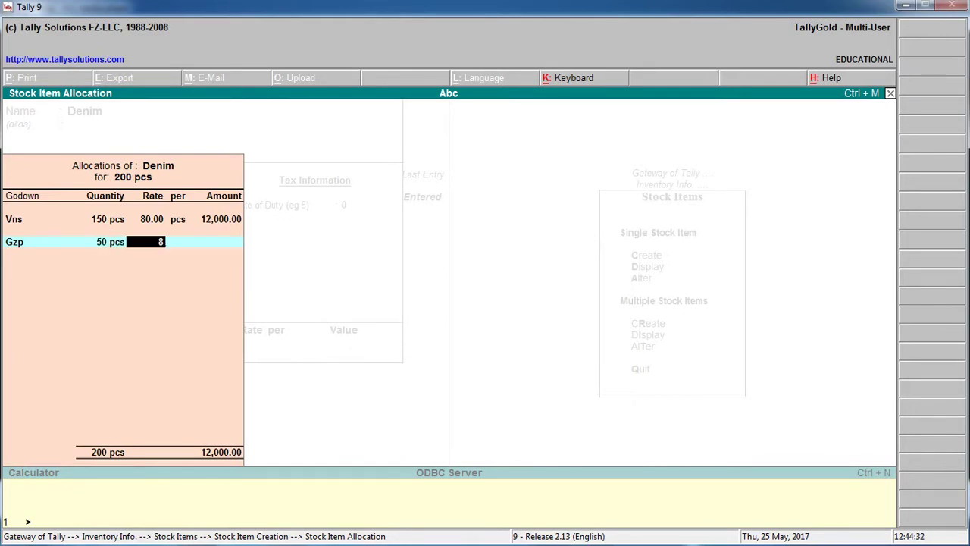
pyautogui.write('0')
pyautogui.press('Return')
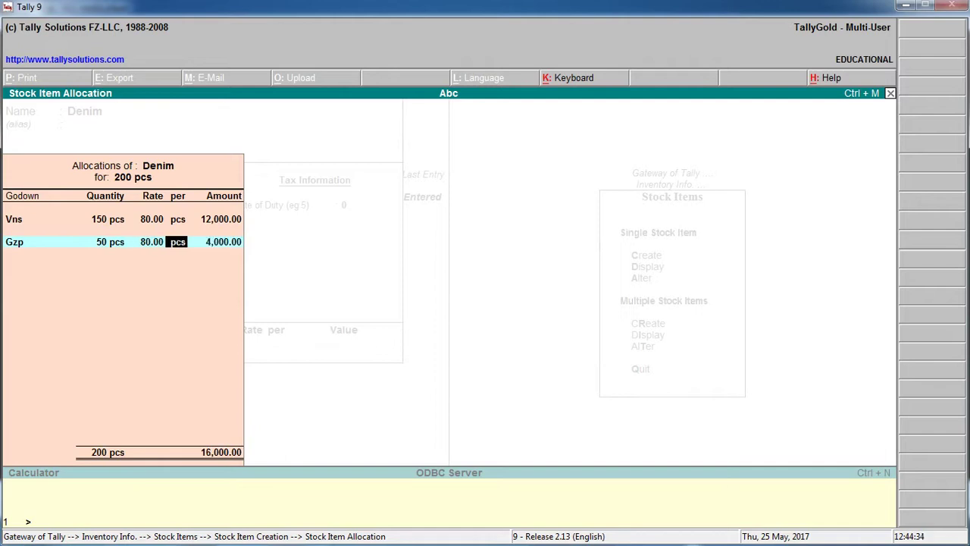
pyautogui.press('Return')
pyautogui.press('Return')
pyautogui.press('n')
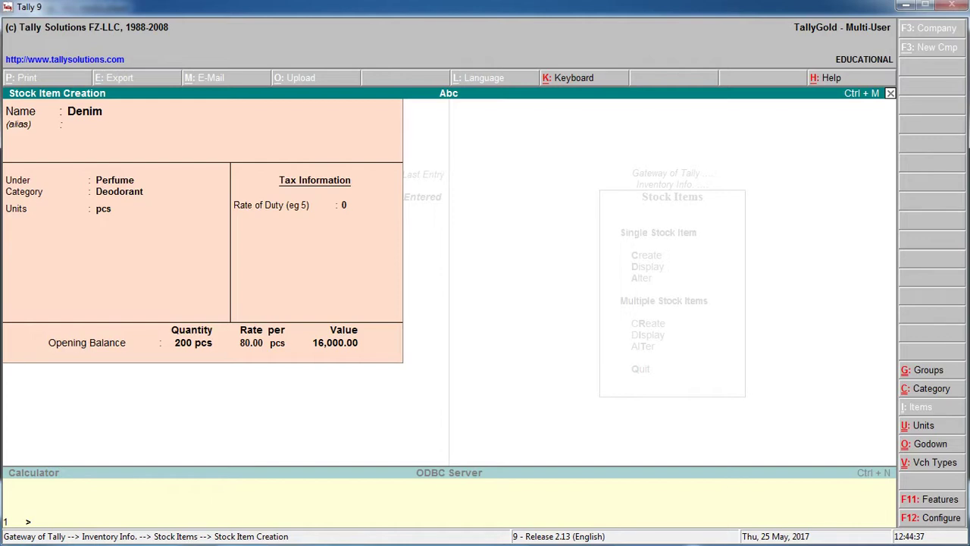
# Start a new stock item named Axe under the Perfume group, with category Deodorant and units pcs.
pyautogui.write('Axe')
pyautogui.press('Return')
pyautogui.press('Return')
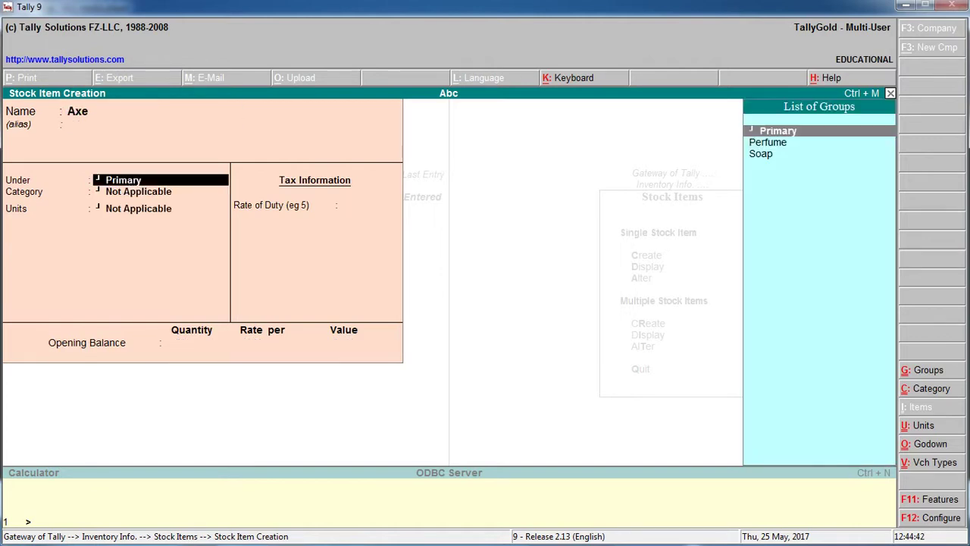
pyautogui.press('Down')
pyautogui.press('Return')
pyautogui.press('Down')
pyautogui.press('Down')
pyautogui.press('Return')
pyautogui.press('Return')
pyautogui.press('Return')
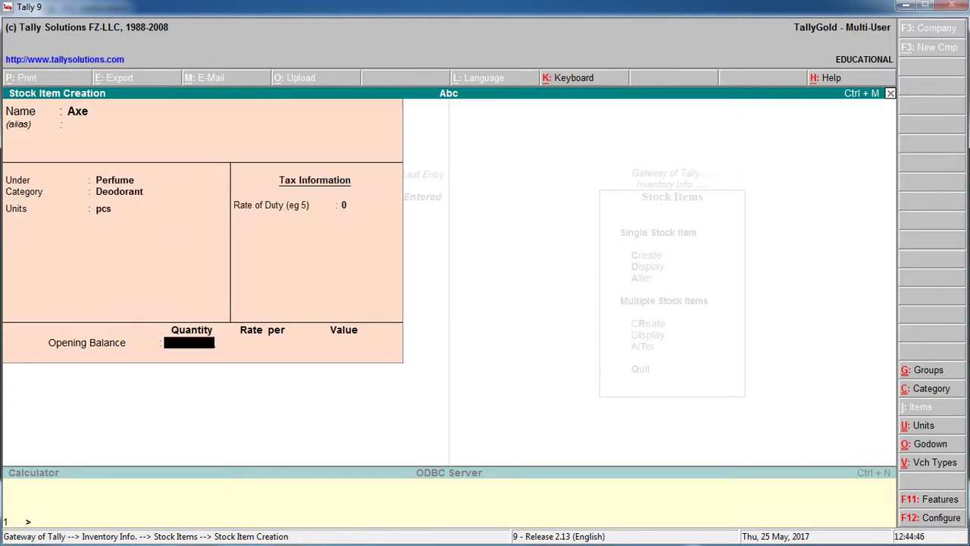
# Set Axe's opening quantity to 300 pcs and start its godown allocation.
pyautogui.write('300')
pyautogui.press('Return')
pyautogui.press('Return')
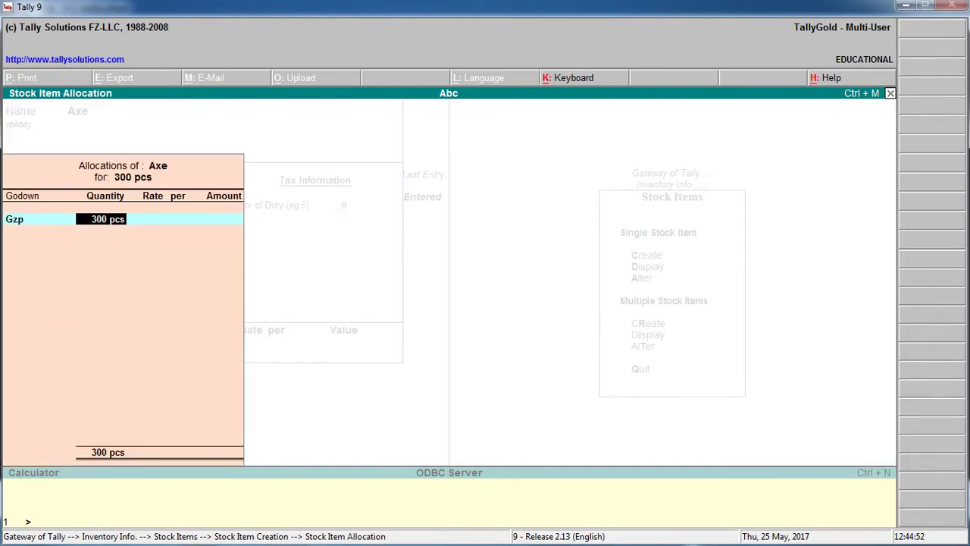
# Allocate 200 pcs of Axe to the Vns godown at a rate of 70 per piece.
pyautogui.press('BackSpace')
pyautogui.write('V')
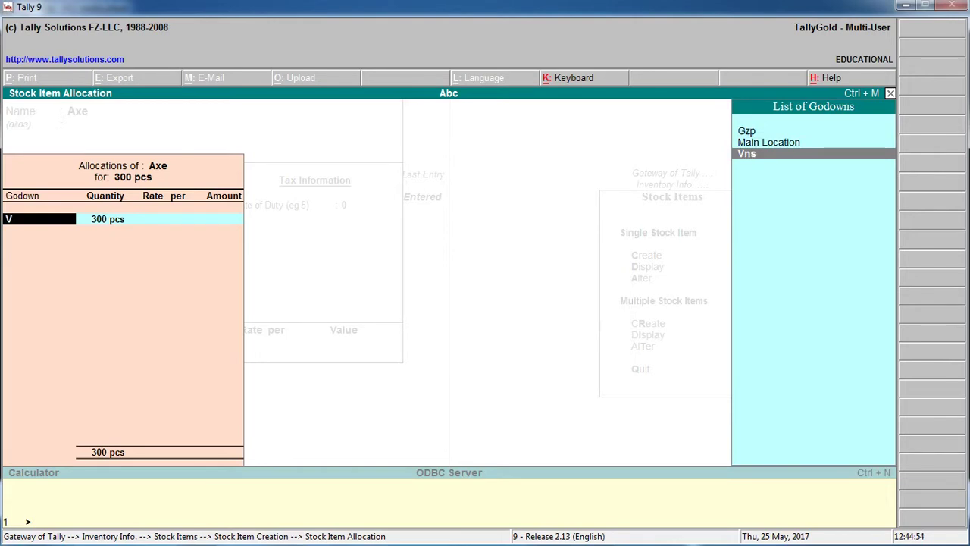
pyautogui.press('Return')
pyautogui.write('200')
pyautogui.press('Return')
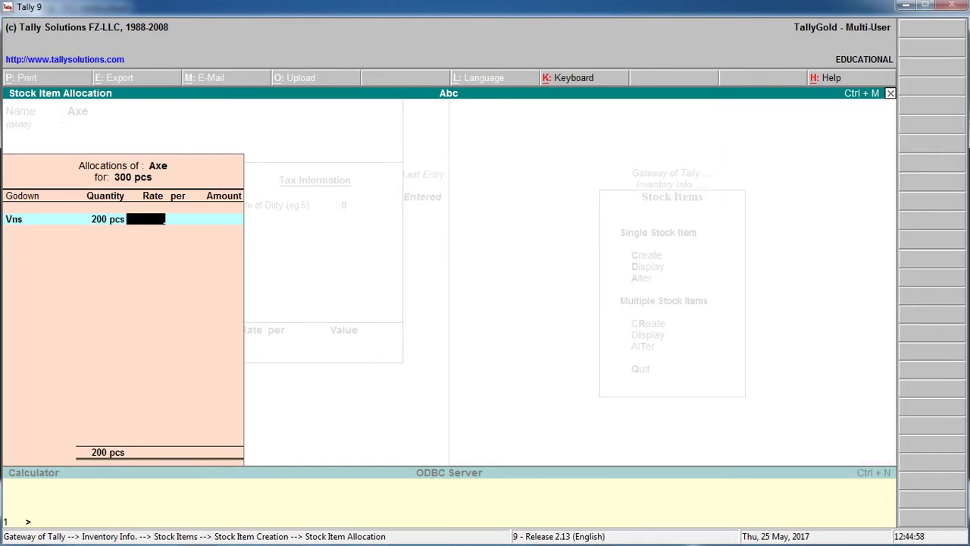
pyautogui.write('70')
pyautogui.press('Return')
pyautogui.press('Return')
pyautogui.press('Return')
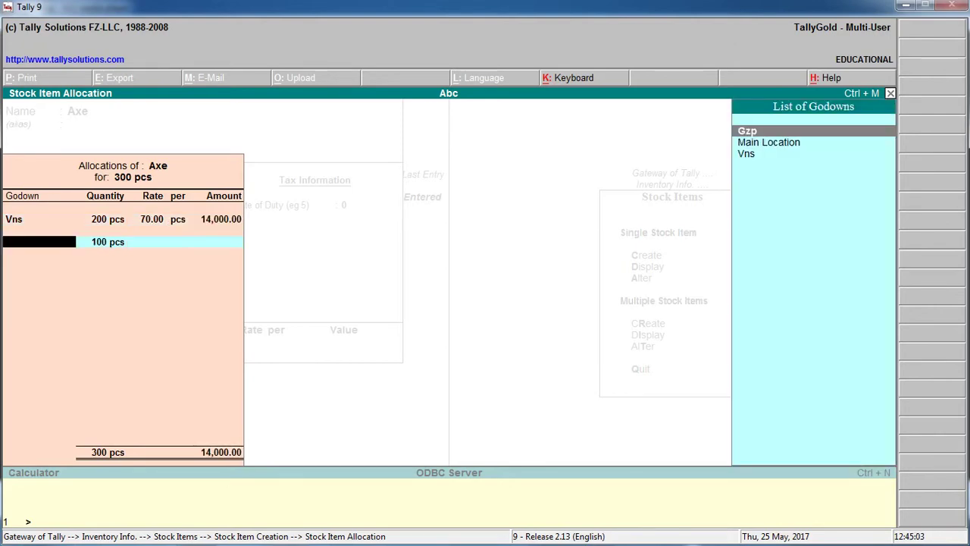
# Allocate 100 pcs of Axe to the Gzp godown at a rate of 70 per piece and save the stock item.
pyautogui.press('Return')
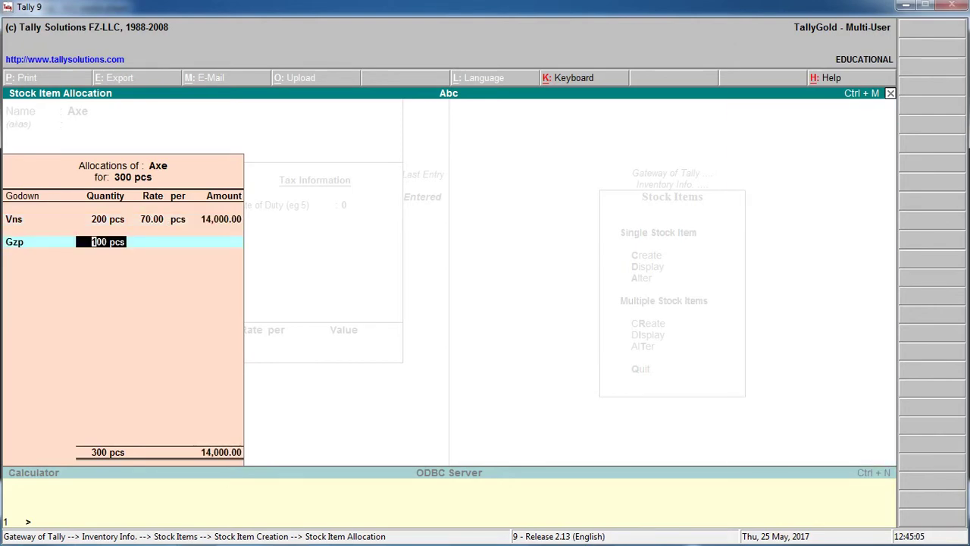
pyautogui.press('Return')
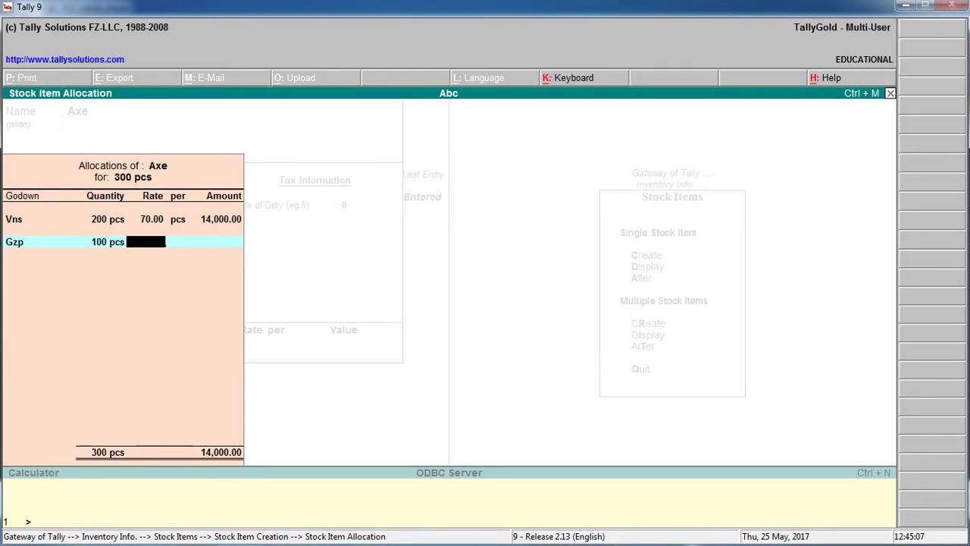
pyautogui.write('70')
pyautogui.press('Return')
pyautogui.press('Return')
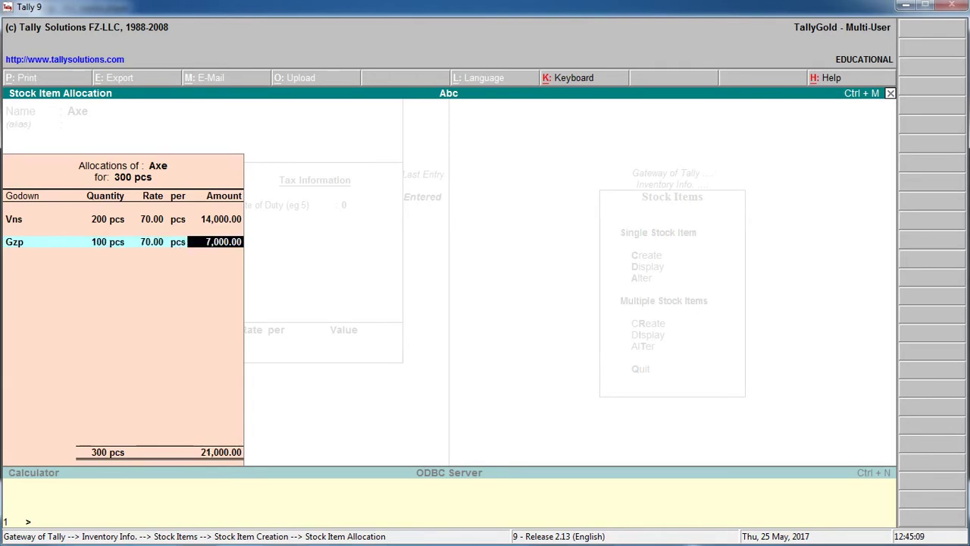
pyautogui.press('Return')
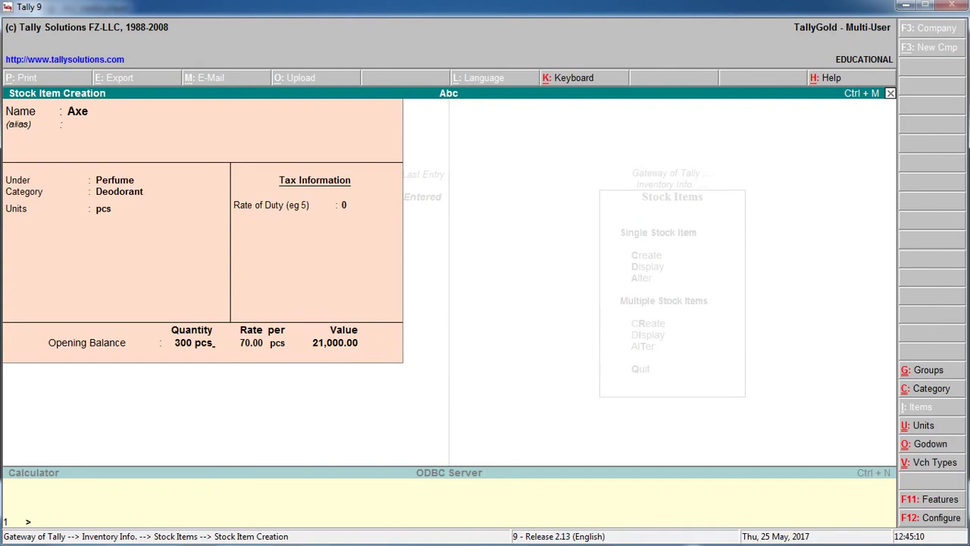
pyautogui.hotkey('ctrl', 'a')
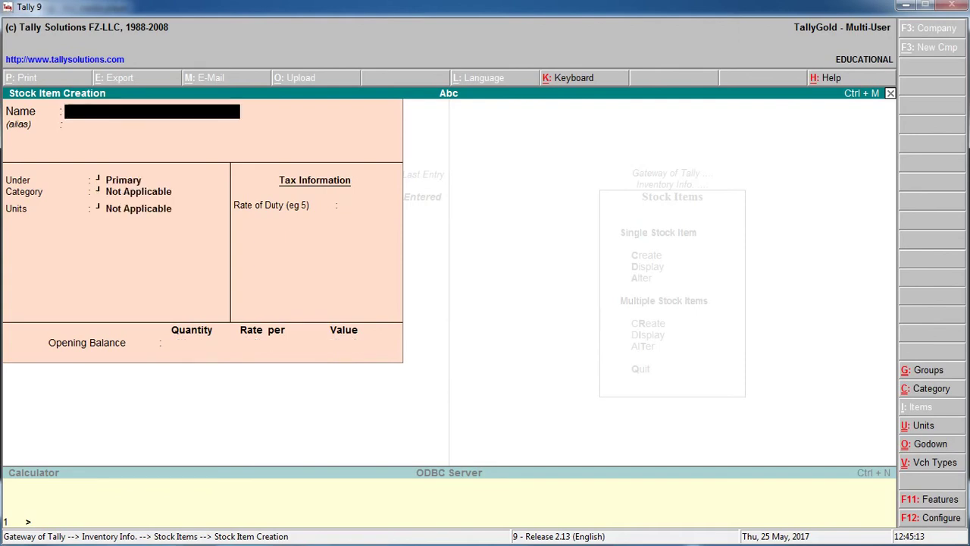
# Leave stock item creation, return to the Gateway and quit the program.
pyautogui.press('Escape')
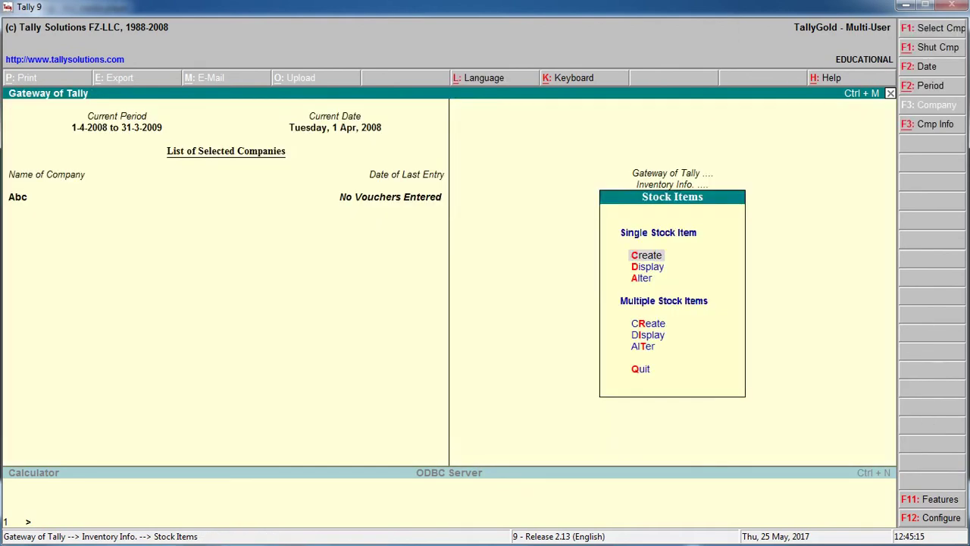
pyautogui.press('Escape')
pyautogui.press('Escape')
pyautogui.press('Escape')
pyautogui.press('Return')
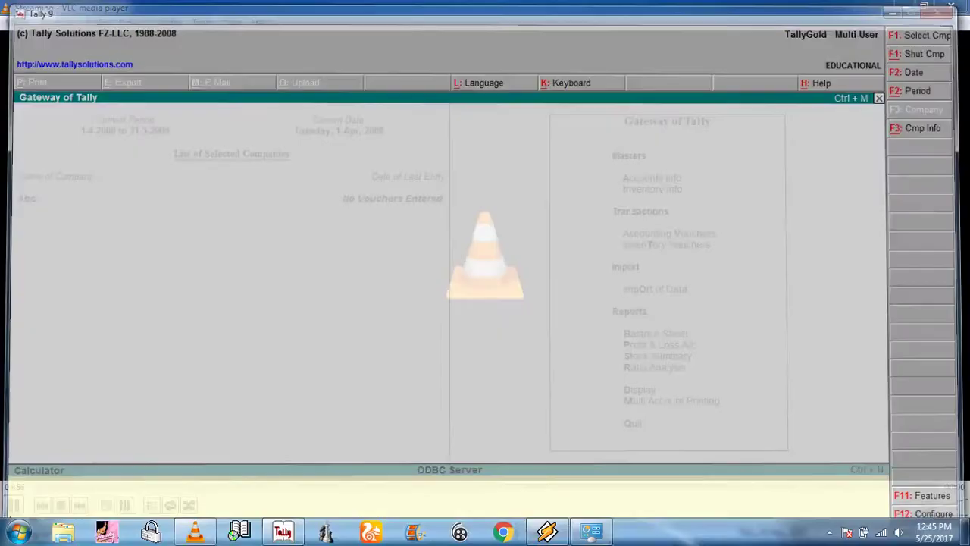